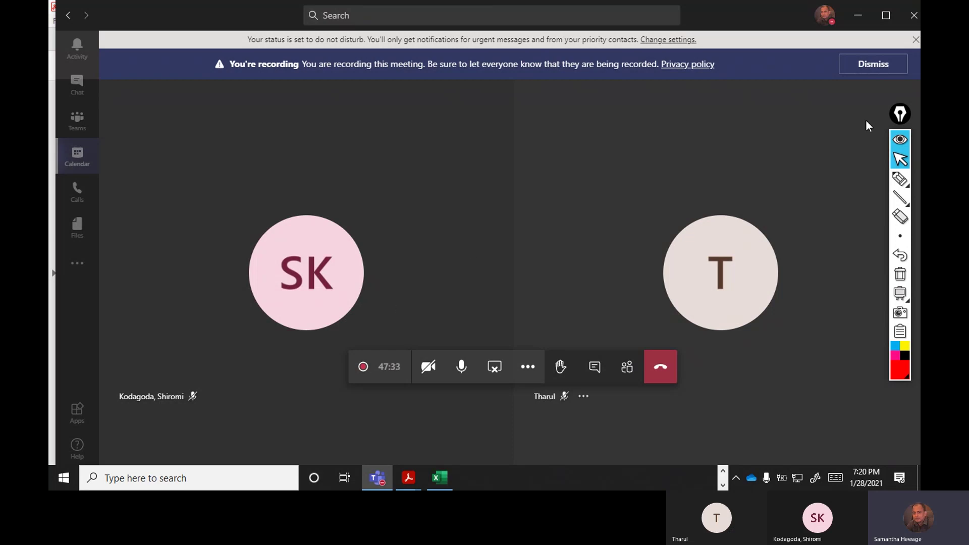
pyautogui.click(898, 184)
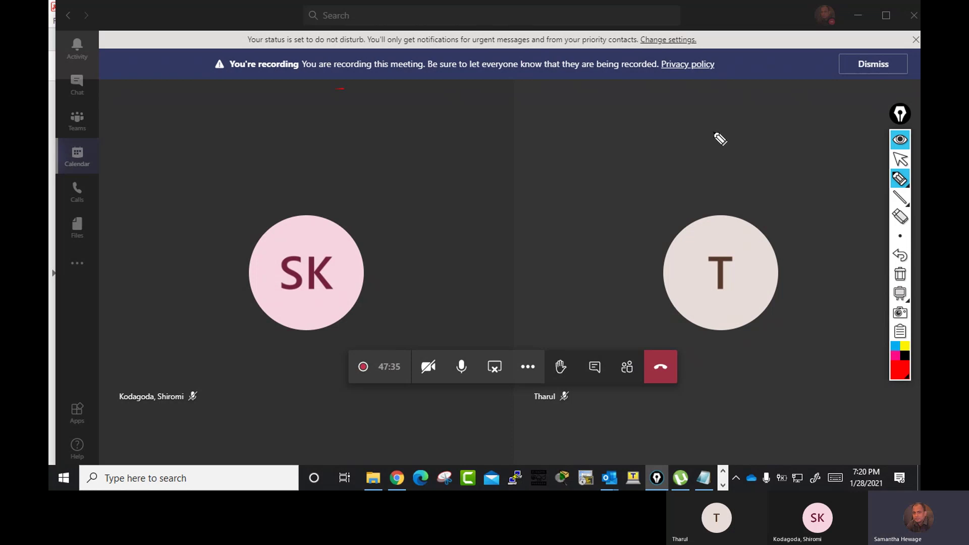
pyautogui.moveTo(735, 107); pyautogui.dragTo(722, 149)
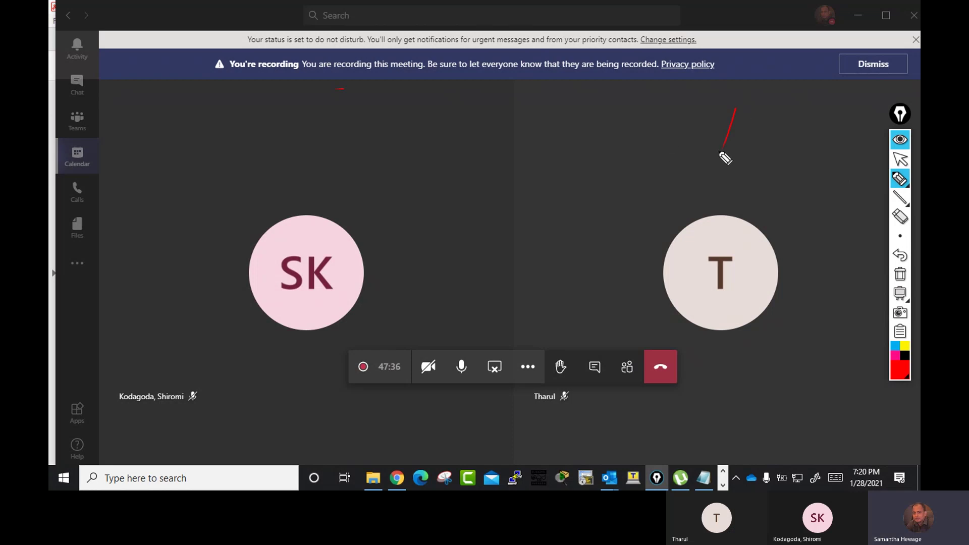
pyautogui.click(900, 274)
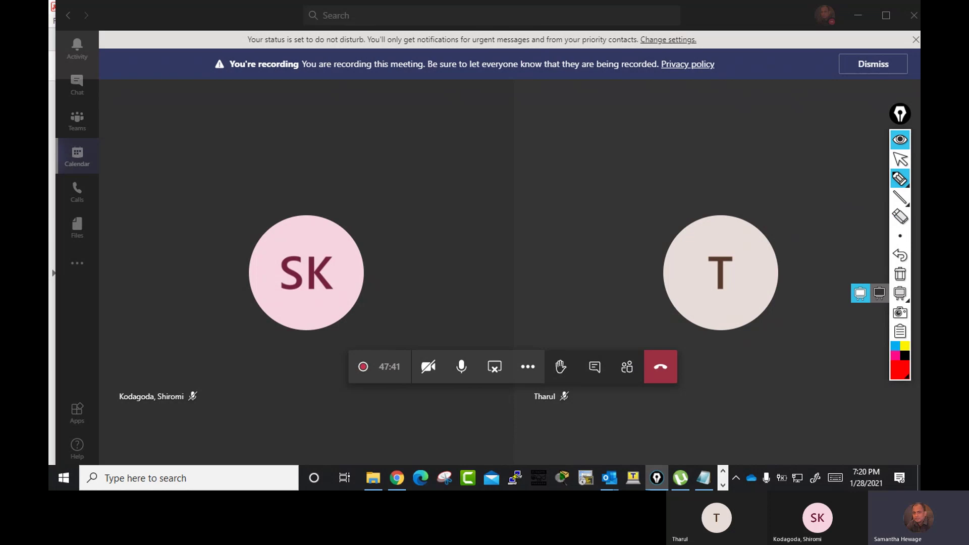
pyautogui.click(900, 159)
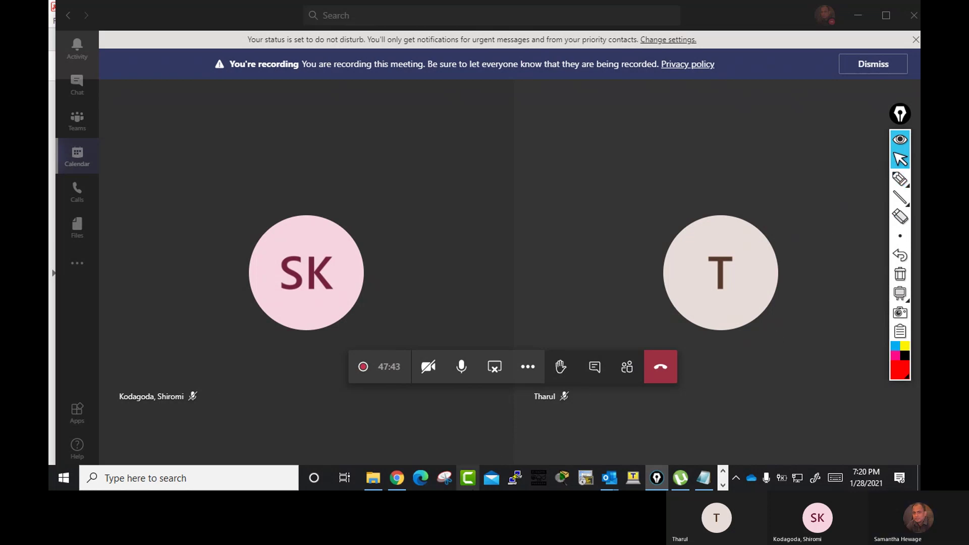
# Switch to Excel, create a blank workbook and maximize its window
pyautogui.click(722, 484)
pyautogui.moveTo(448, 478)
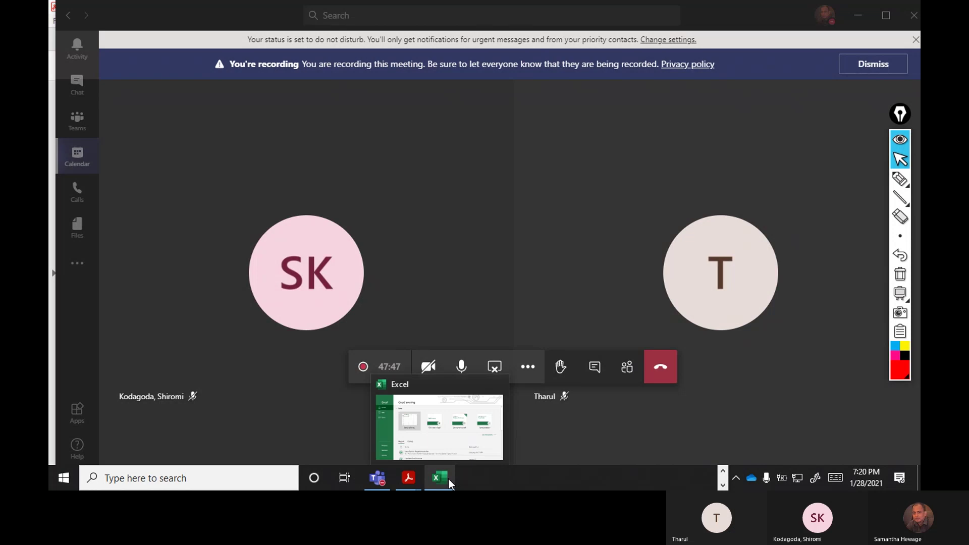
pyautogui.click(452, 432)
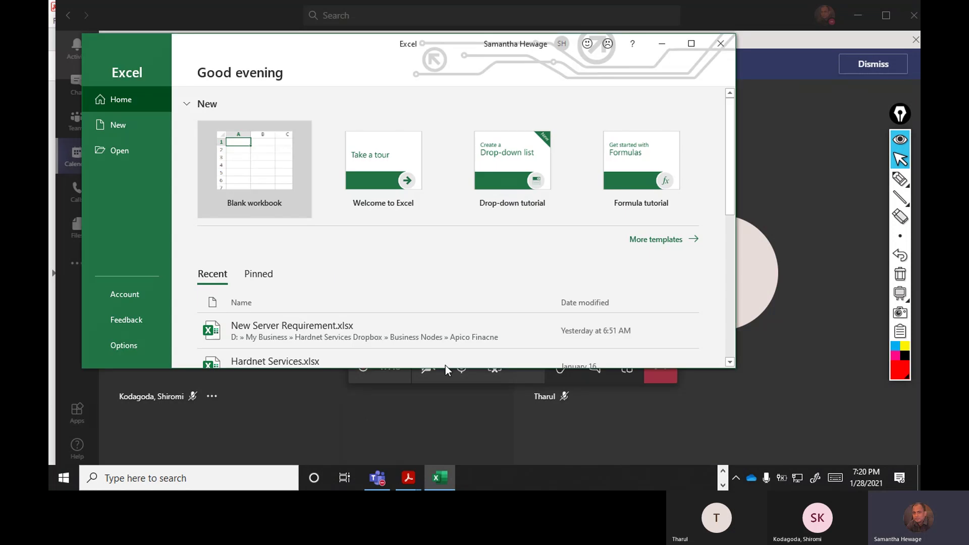
pyautogui.click(273, 160)
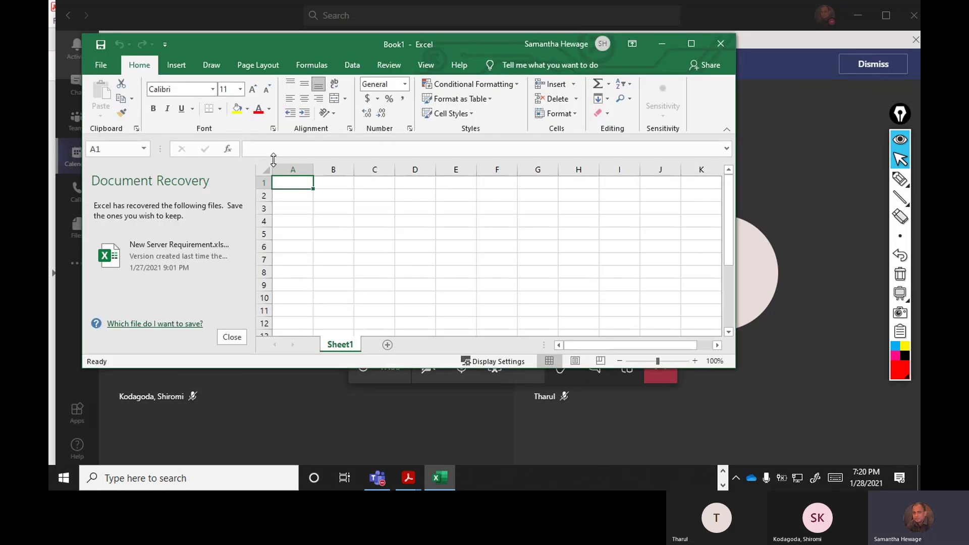
pyautogui.click(692, 42)
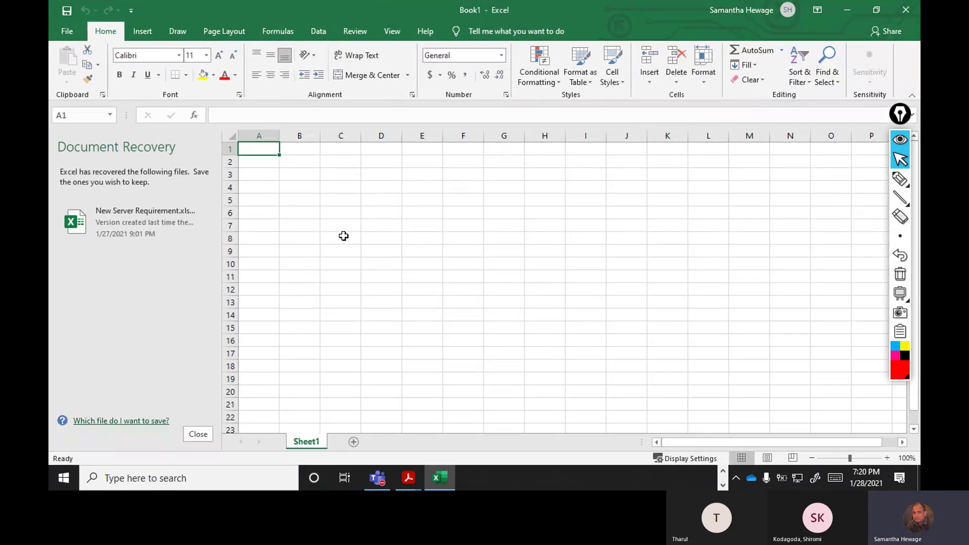
# Enter 12344 in cell E7 of the blank sheet
pyautogui.click(429, 238)
pyautogui.click(508, 303)
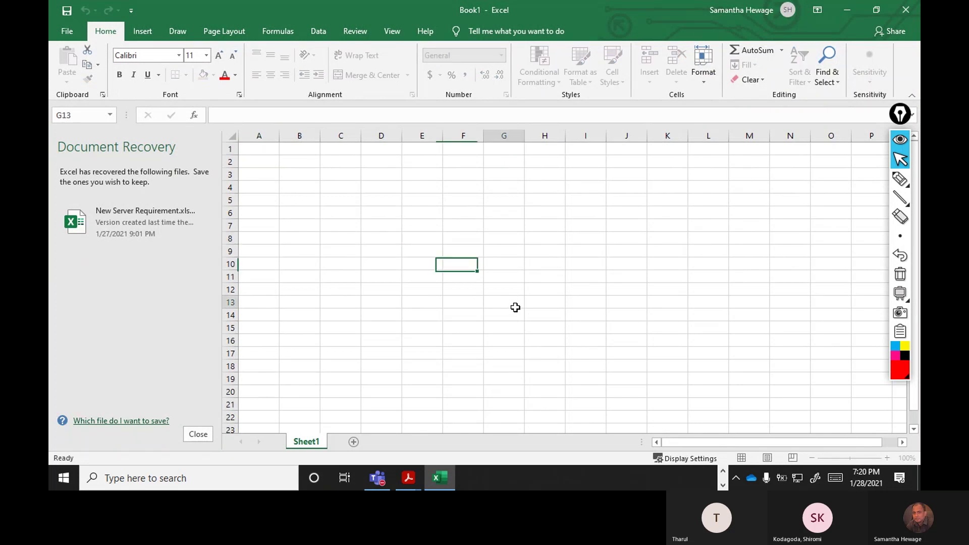
pyautogui.click(431, 226)
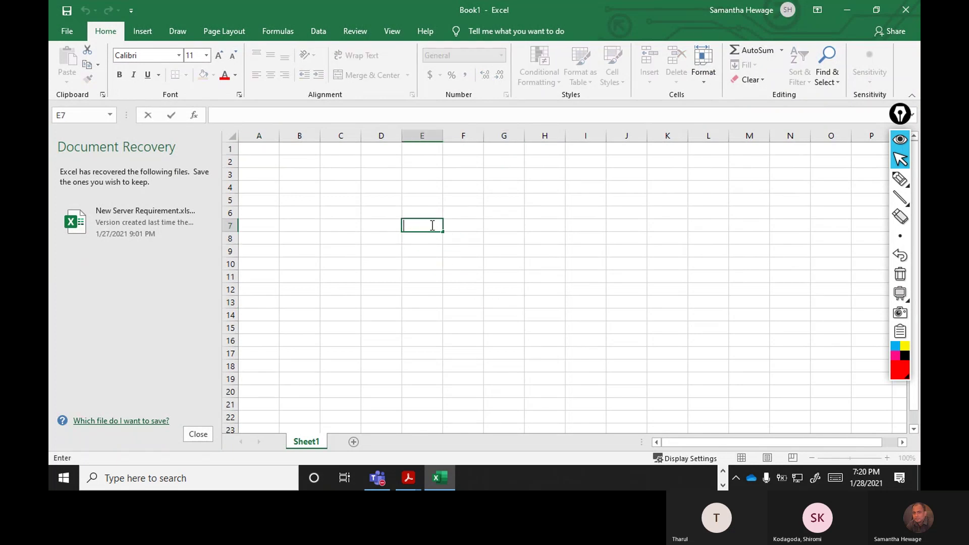
pyautogui.click(418, 251)
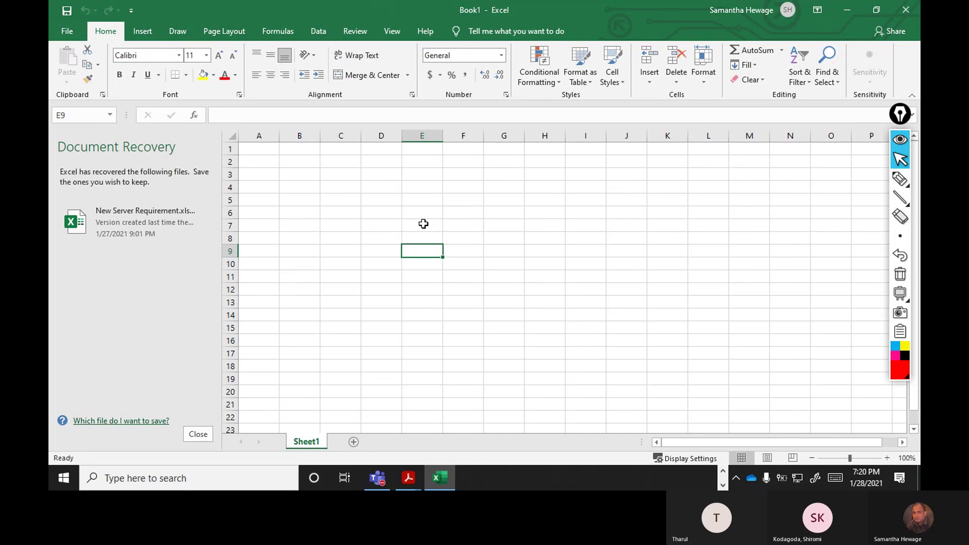
pyautogui.click(424, 224)
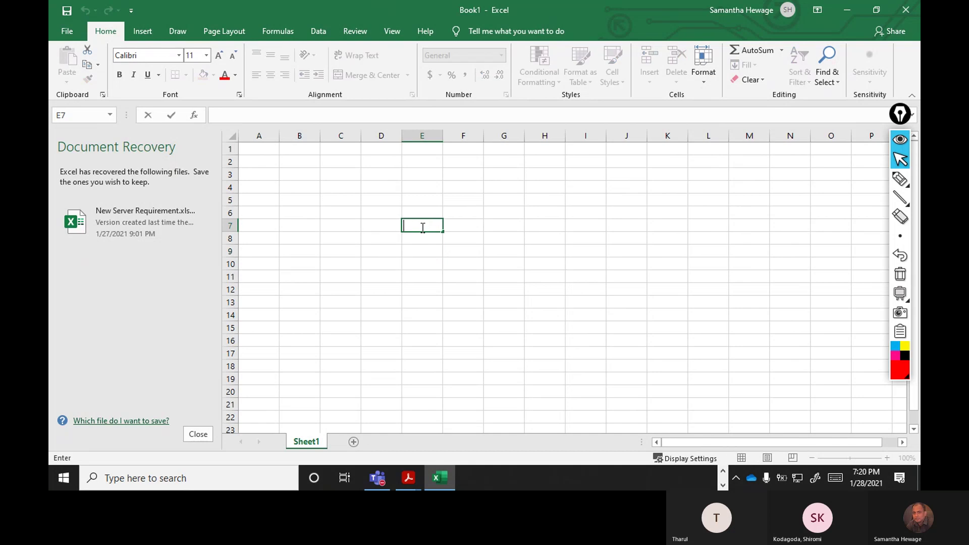
pyautogui.write('12344')
pyautogui.click(436, 286)
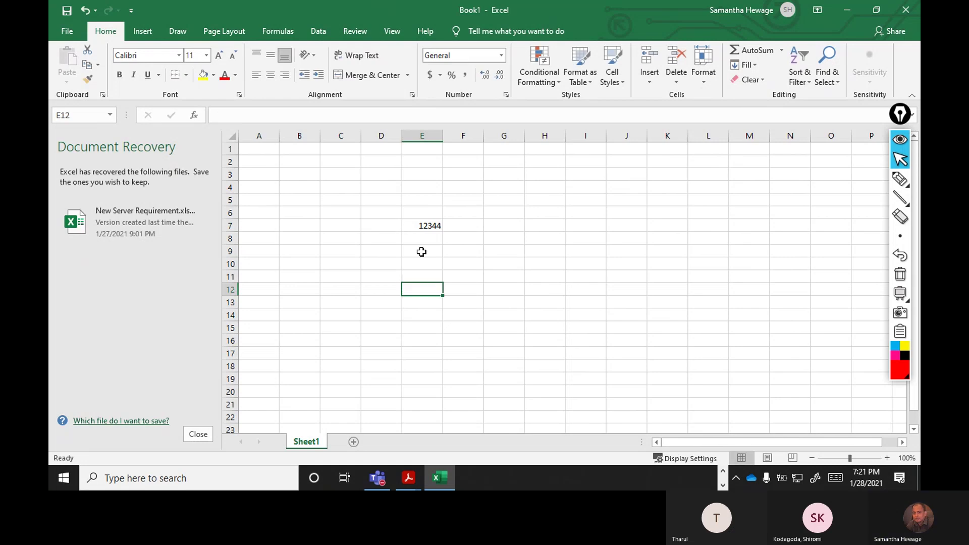
pyautogui.click(419, 229)
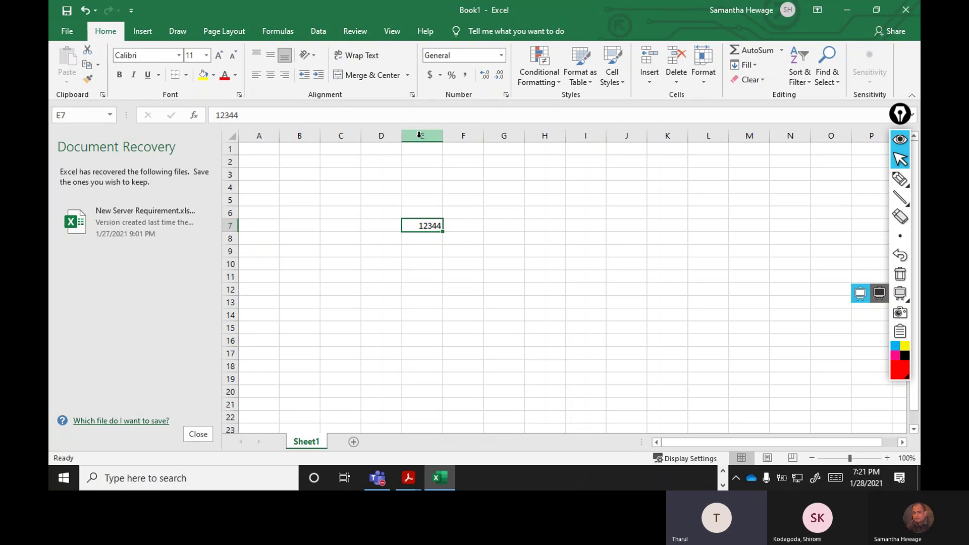
pyautogui.rightClick(419, 135)
pyautogui.press('Escape')
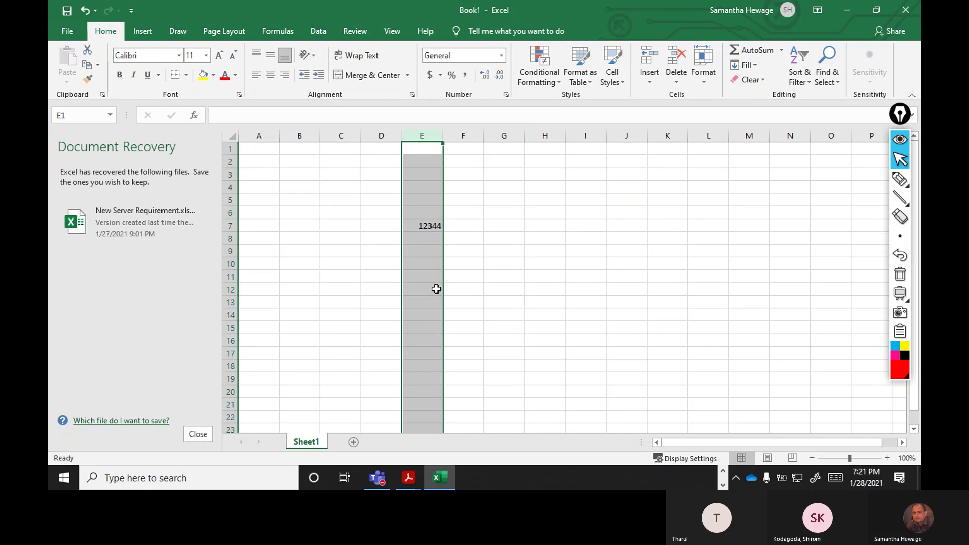
pyautogui.click(465, 264)
# Apply the US dollar, UK pound and Chinese ¥ accounting formats to cell E7 one after another
pyautogui.click(429, 222)
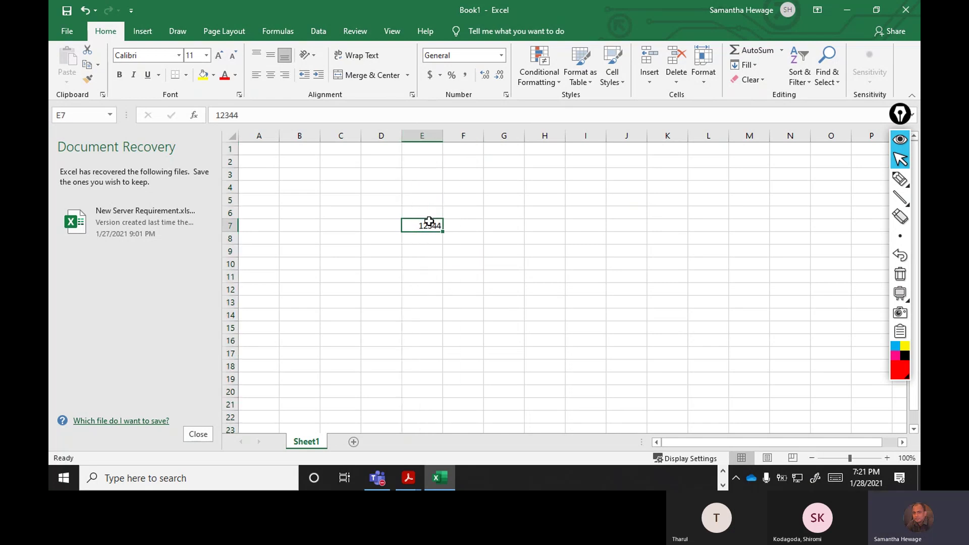
pyautogui.click(431, 76)
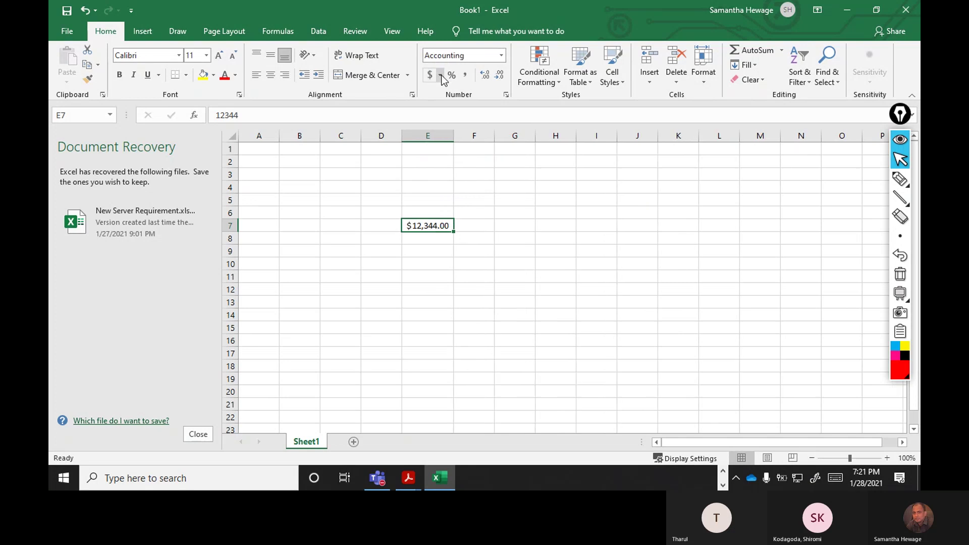
pyautogui.click(440, 76)
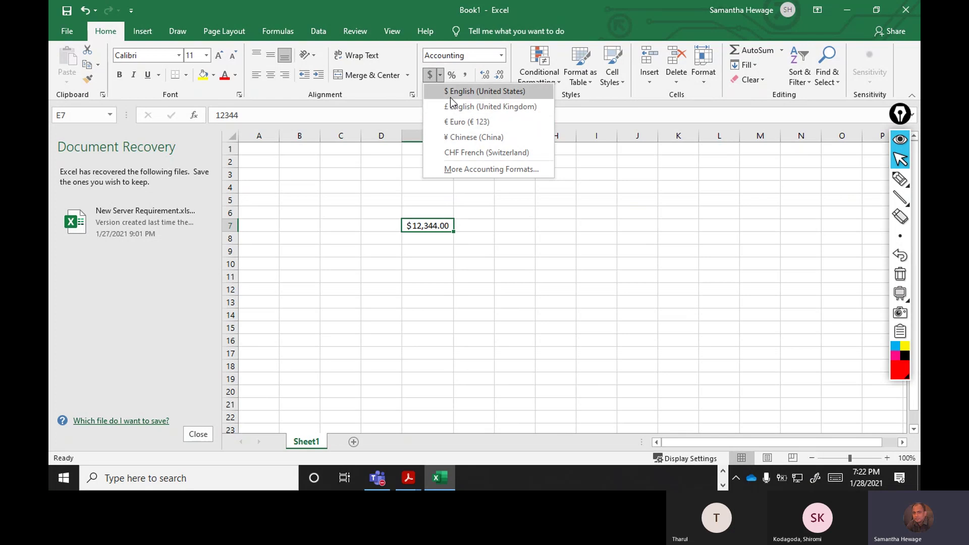
pyautogui.click(464, 107)
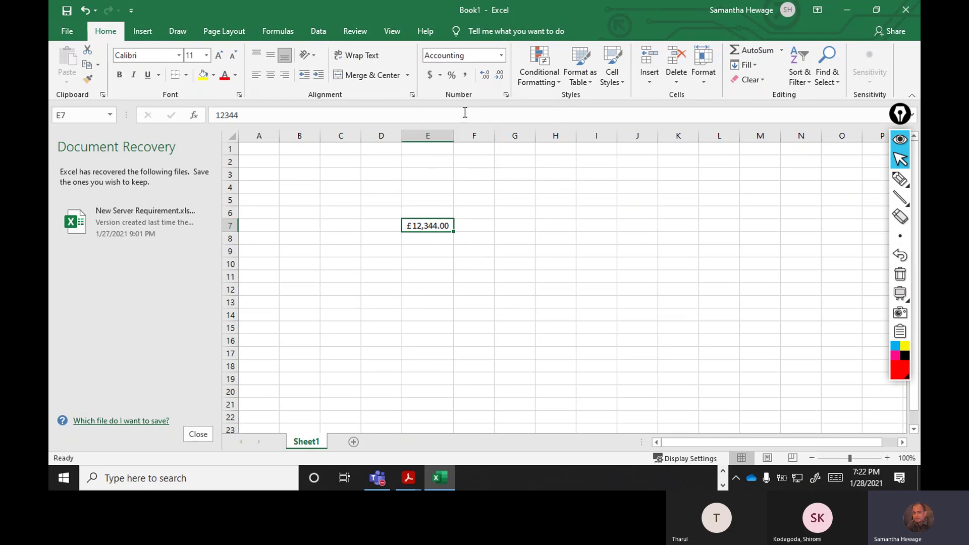
pyautogui.click(441, 75)
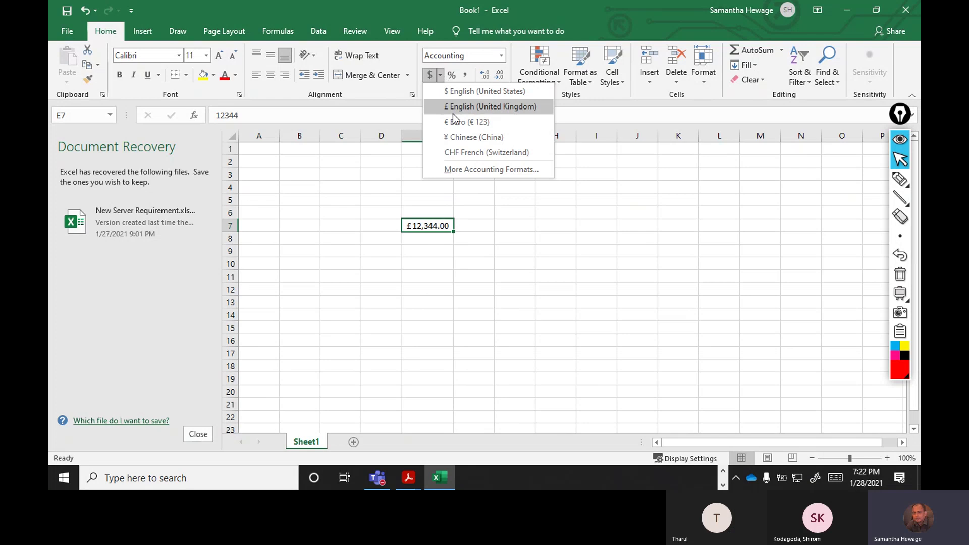
pyautogui.click(459, 137)
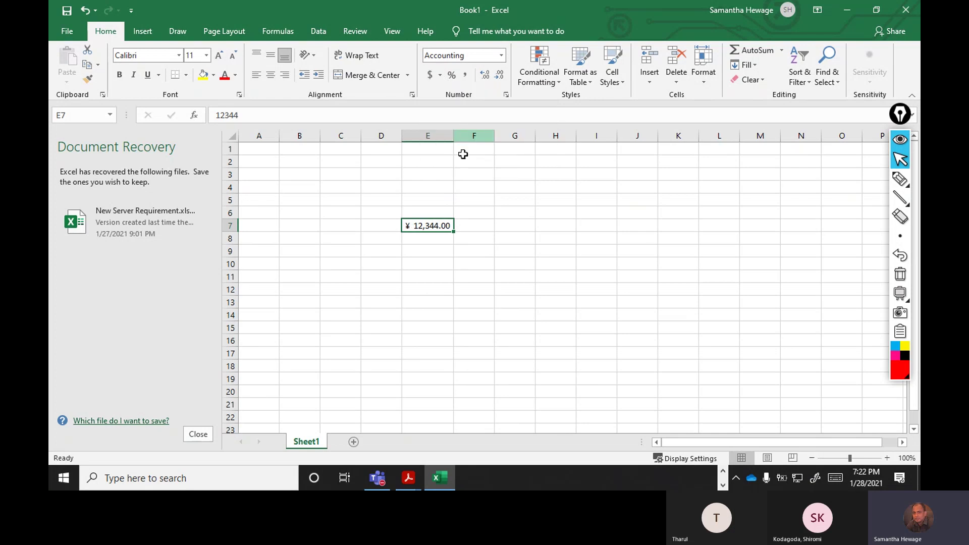
# Format cell E7 with the € Euro (€ 123) accounting format
pyautogui.click(441, 76)
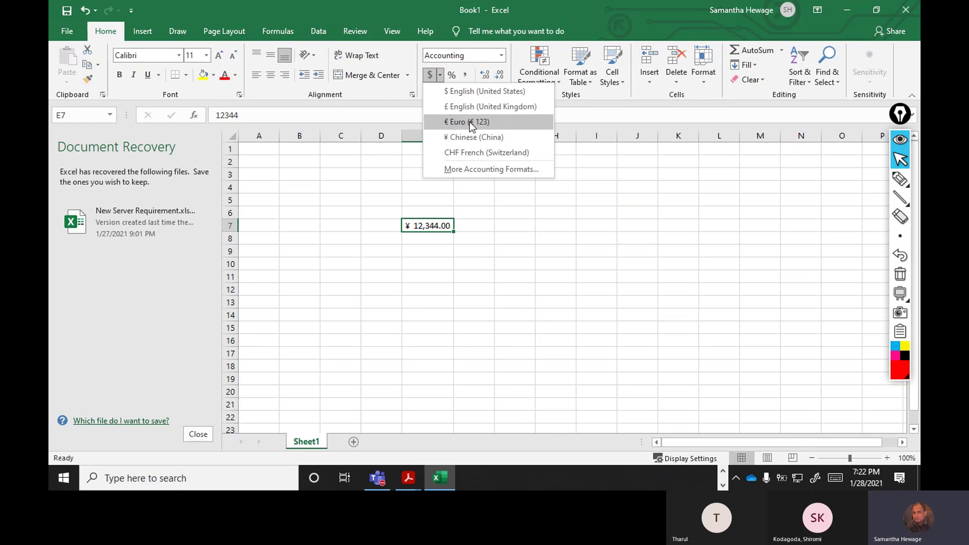
pyautogui.click(469, 122)
# Examine the additional currency symbols offered for the Accounting category in Format Cells, leaving the format of E7 as it is
pyautogui.click(444, 77)
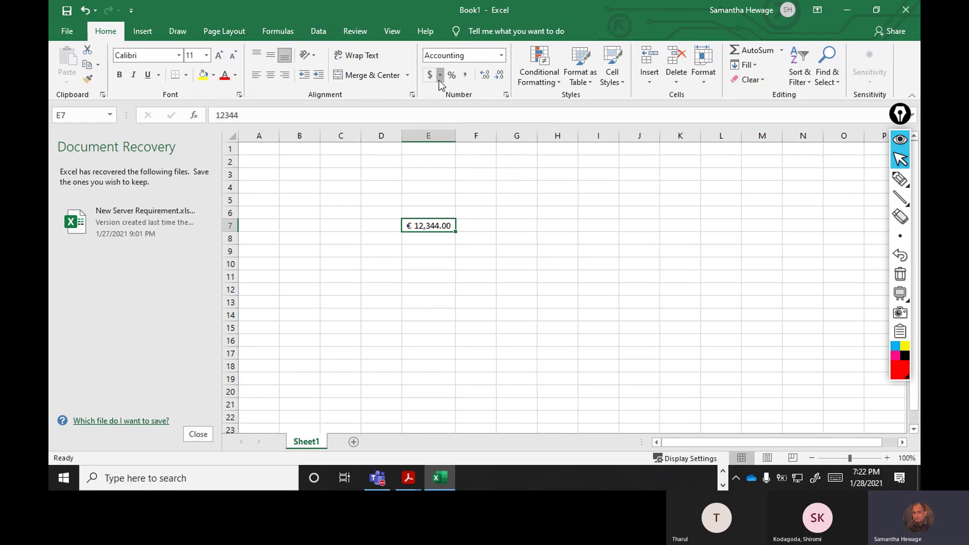
pyautogui.click(471, 175)
pyautogui.moveTo(356, 153); pyautogui.dragTo(677, 78)
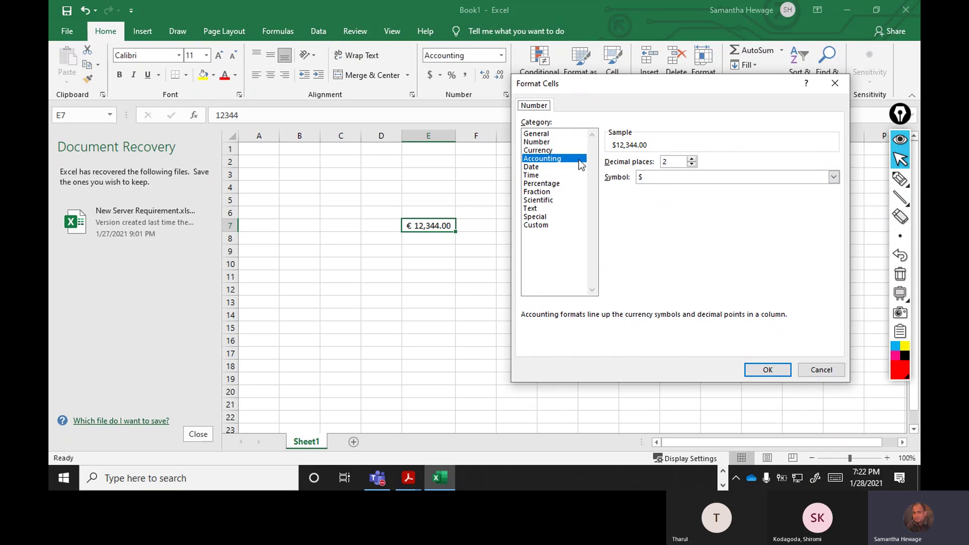
pyautogui.click(833, 177)
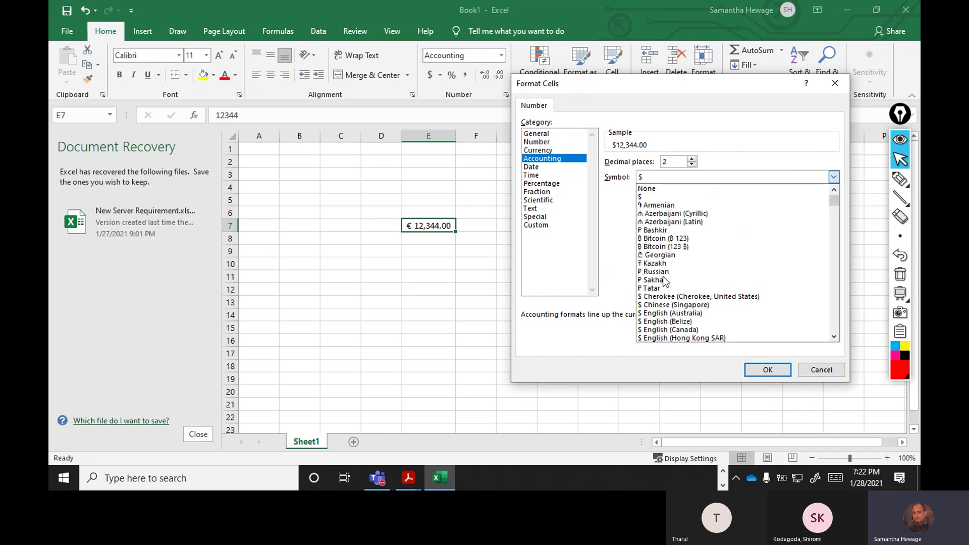
pyautogui.click(821, 369)
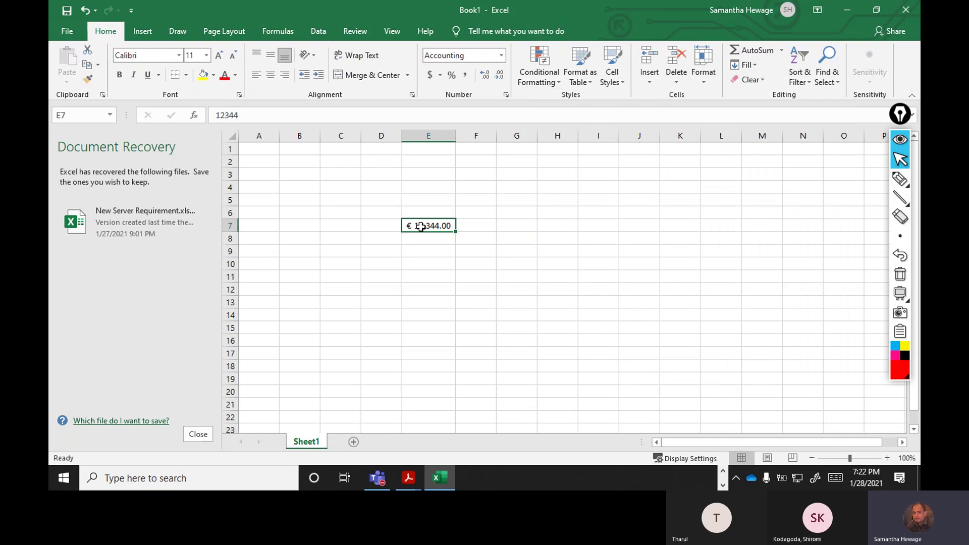
pyautogui.click(424, 262)
pyautogui.click(433, 224)
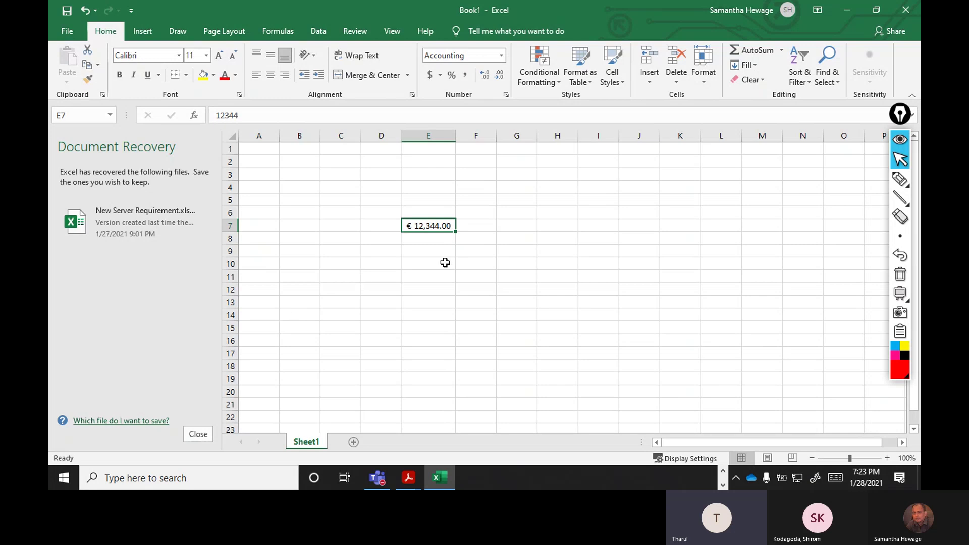
pyautogui.click(438, 276)
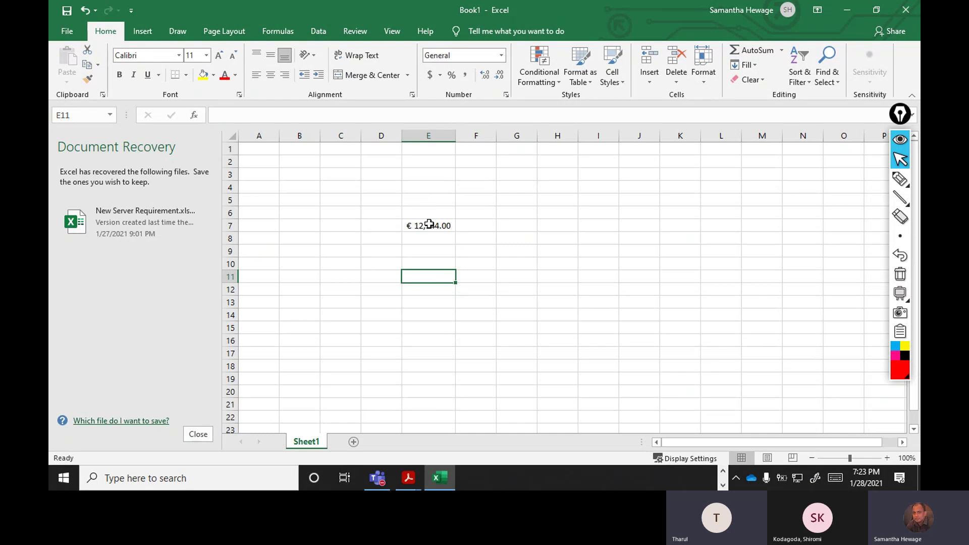
pyautogui.click(419, 355)
pyautogui.click(442, 226)
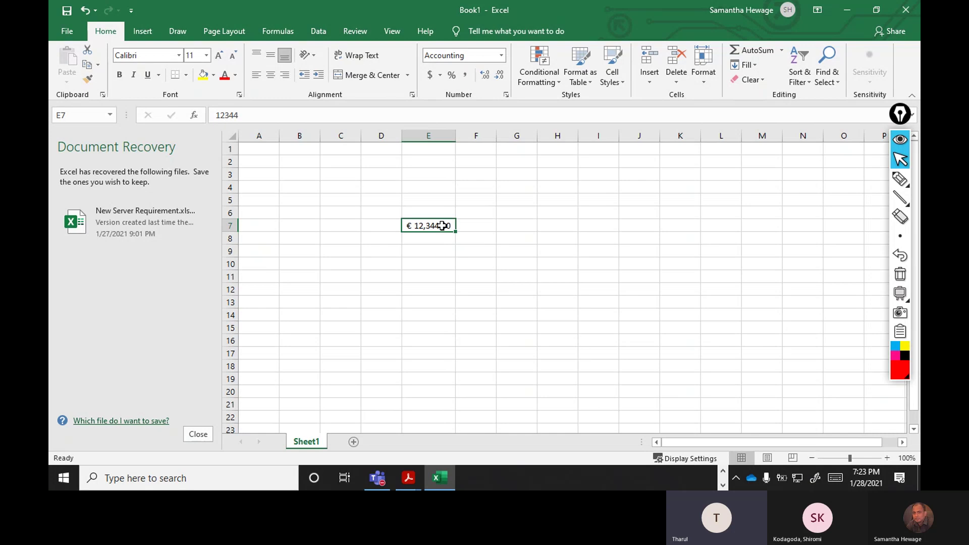
pyautogui.rightClick(442, 226)
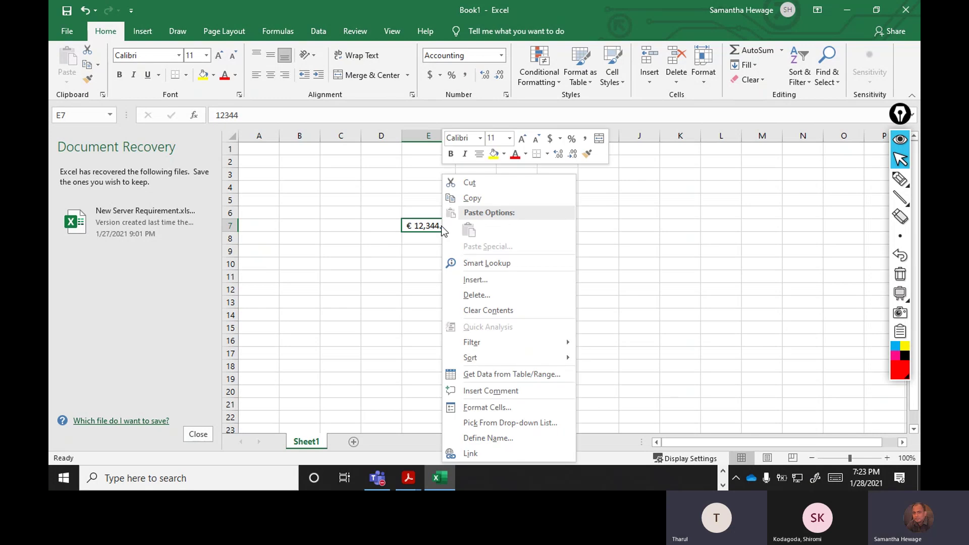
pyautogui.press('Escape')
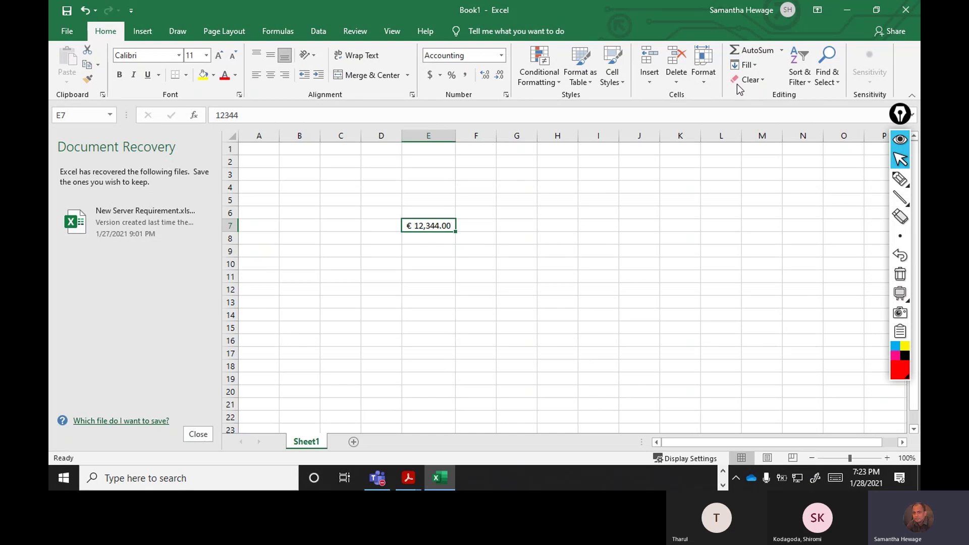
pyautogui.click(852, 12)
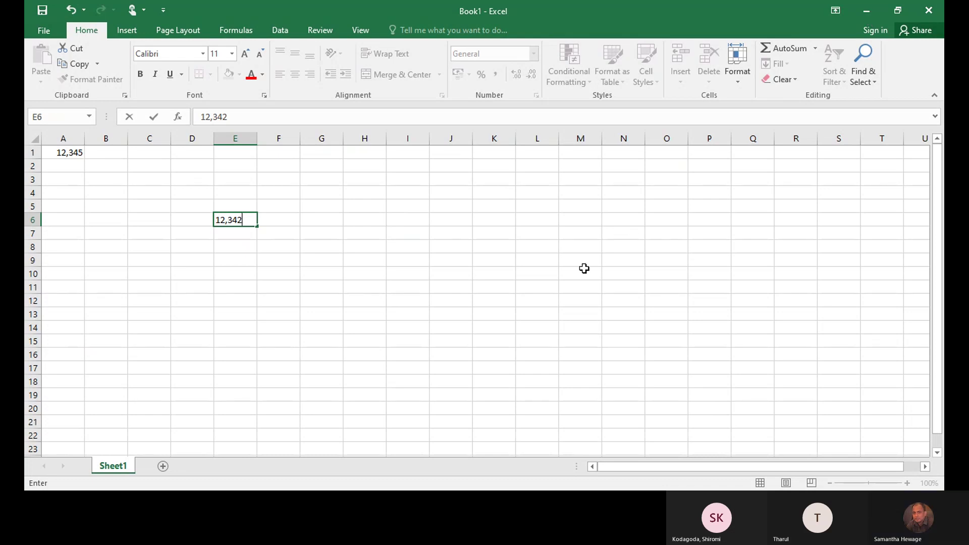
# Finish entering 12,342 in cell E6 and select that cell again
pyautogui.click(335, 187)
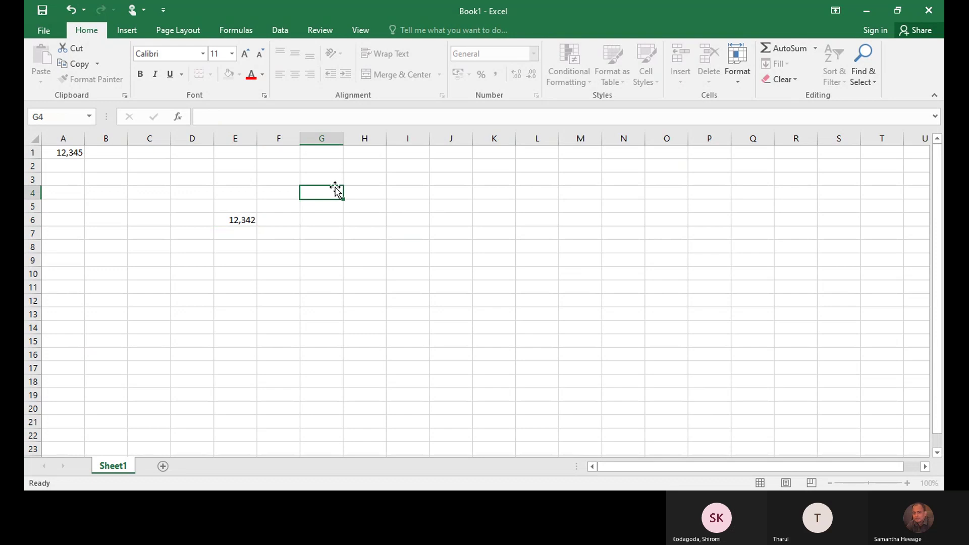
pyautogui.press('Up')
pyautogui.press('Up')
pyautogui.press('Up')
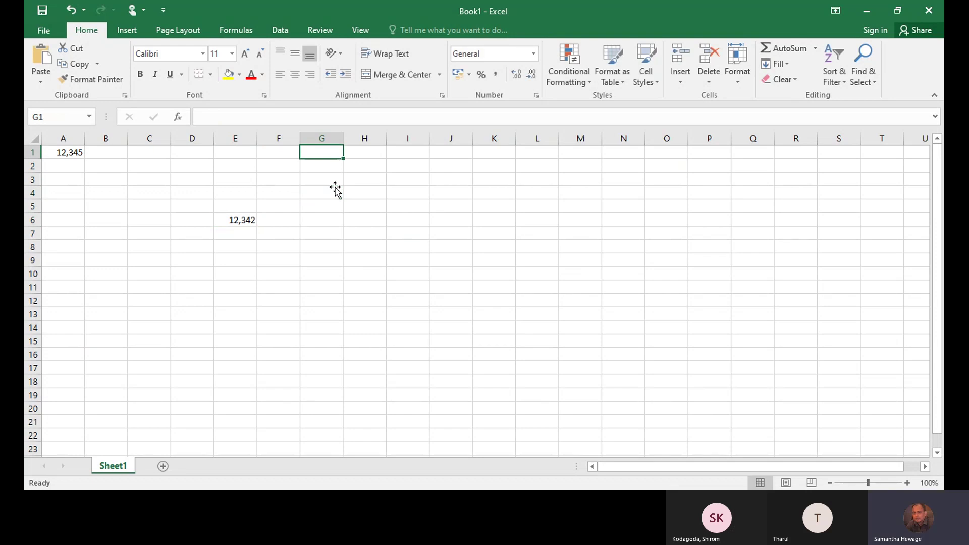
pyautogui.click(248, 220)
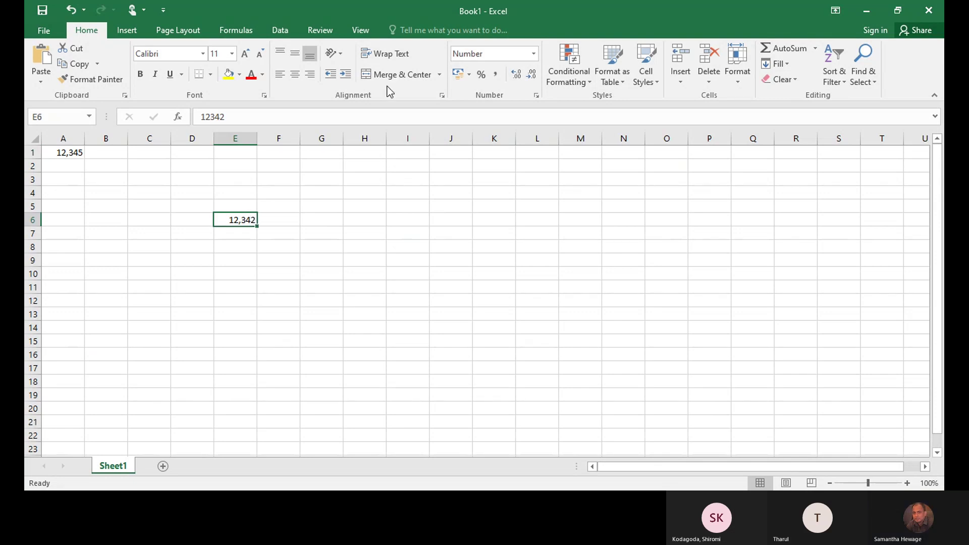
pyautogui.click(533, 54)
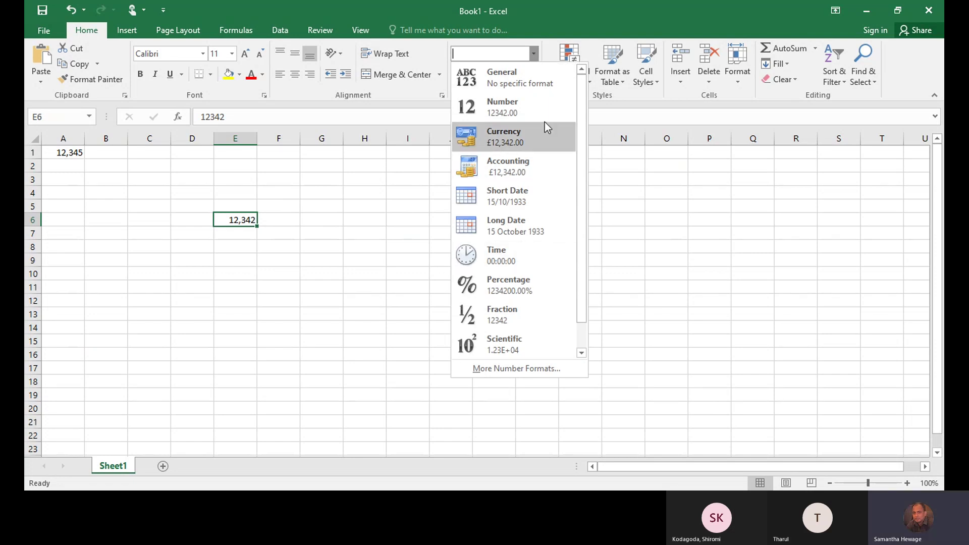
pyautogui.click(676, 86)
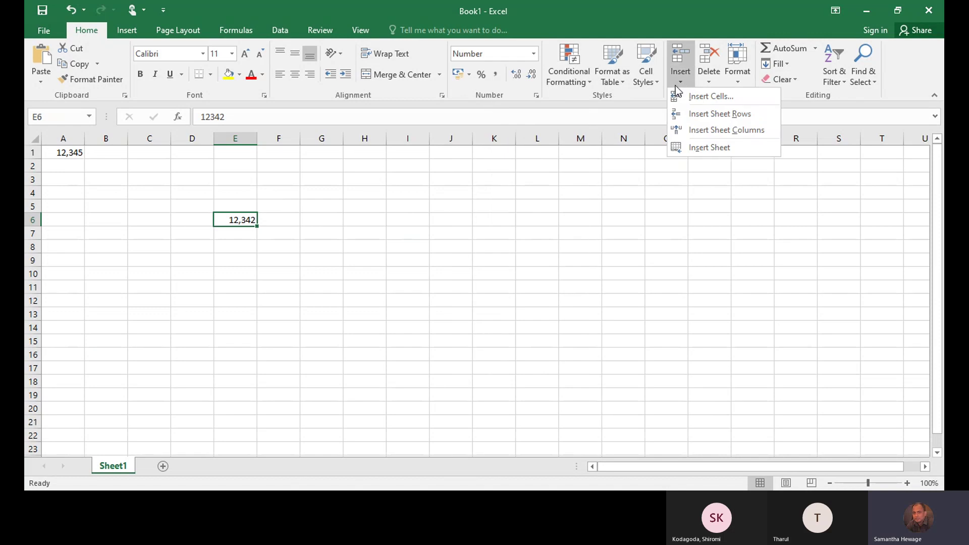
pyautogui.click(477, 94)
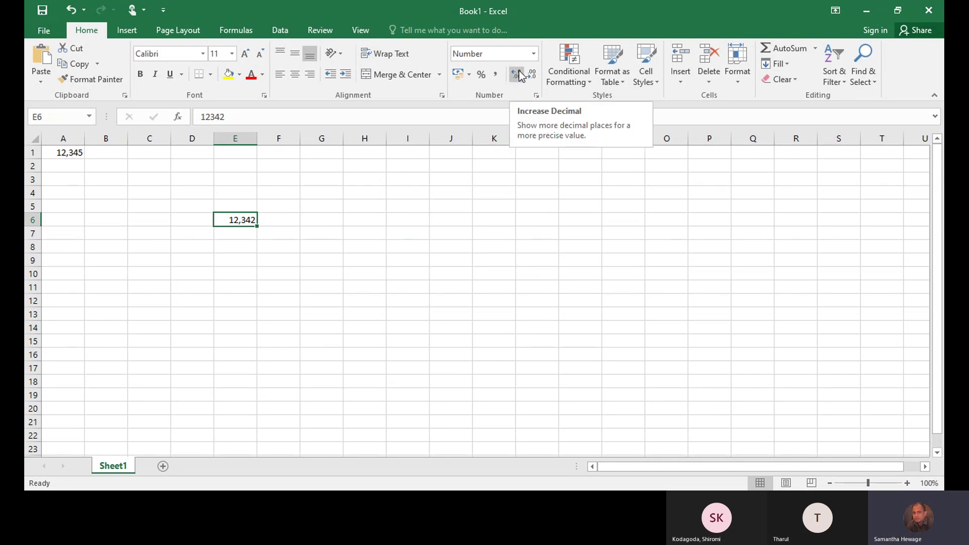
# Apply the US dollar accounting format to cell E6, followed by the £ English (United Kingdom) accounting format
pyautogui.click(468, 76)
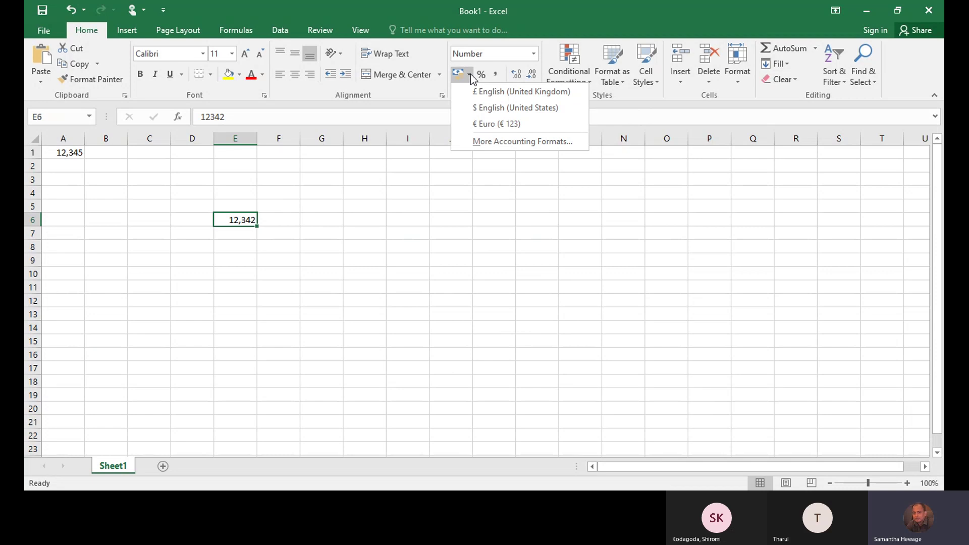
pyautogui.click(489, 106)
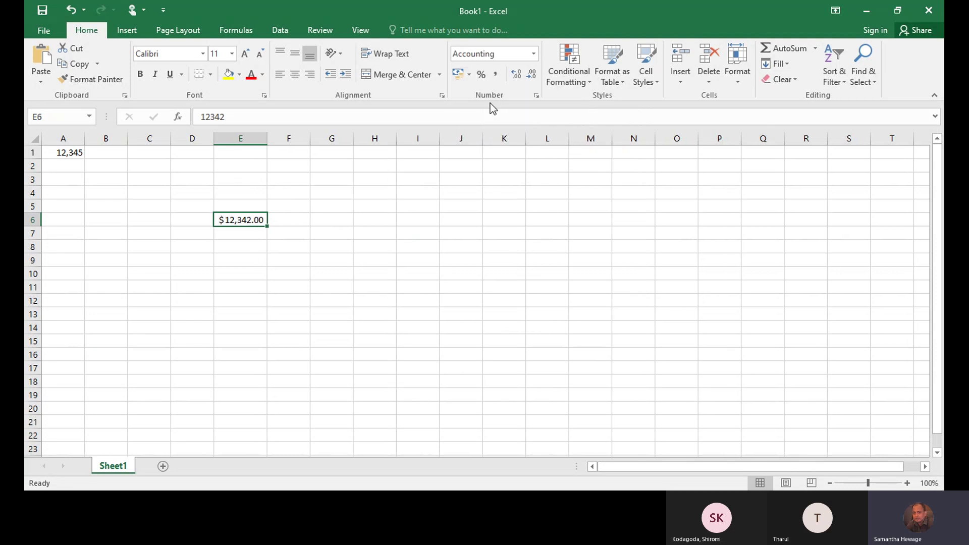
pyautogui.click(459, 73)
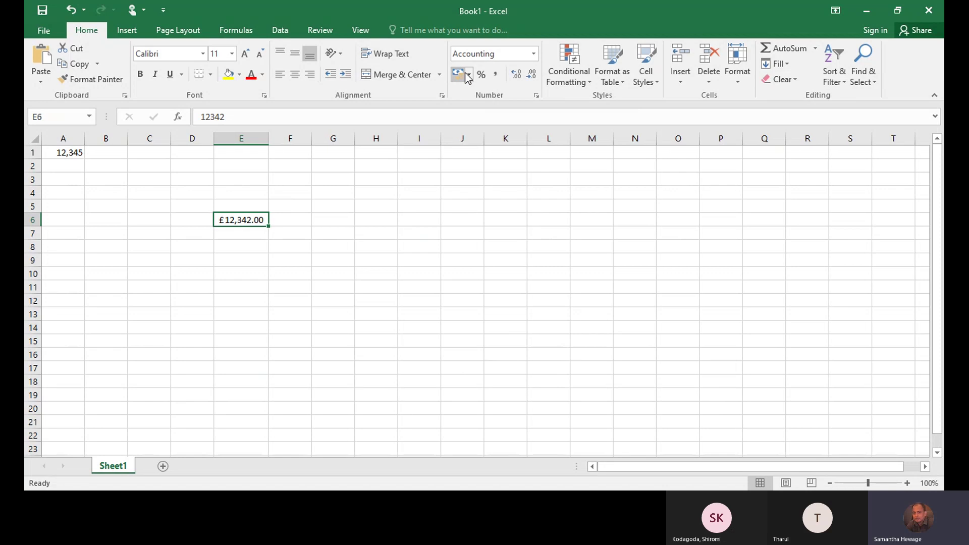
pyautogui.click(468, 74)
pyautogui.click(489, 90)
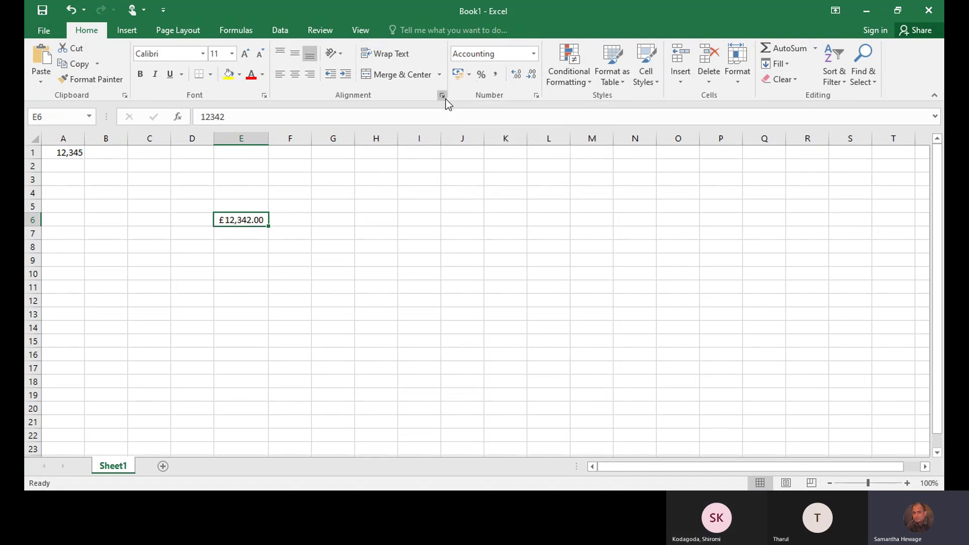
# Apply the general Accounting number format to cell E6 and replace it with the Currency format
pyautogui.click(467, 73)
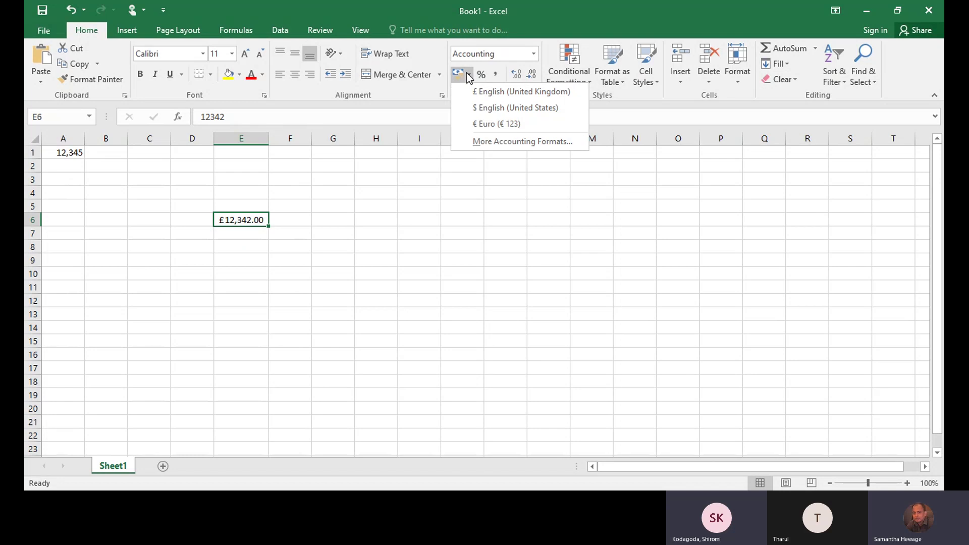
pyautogui.click(504, 54)
pyautogui.click(533, 54)
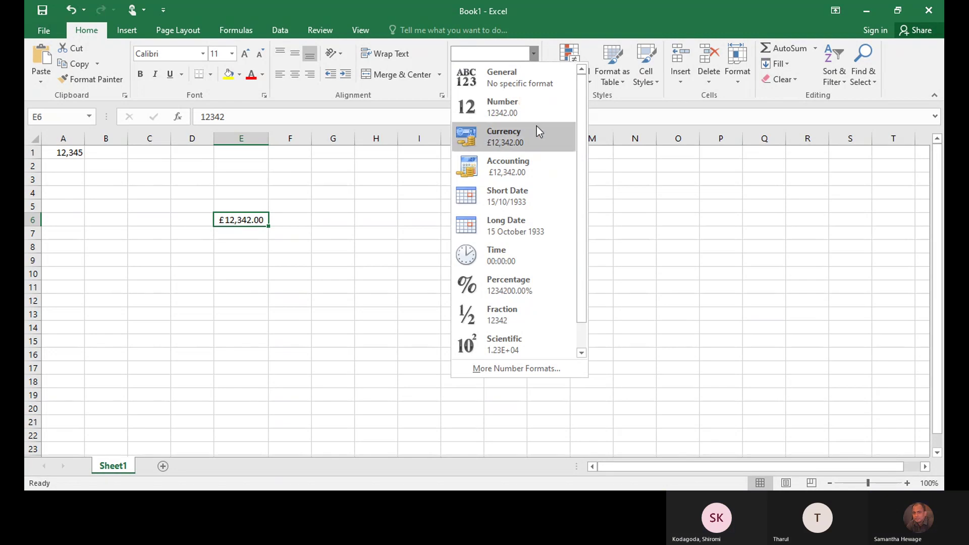
pyautogui.click(533, 161)
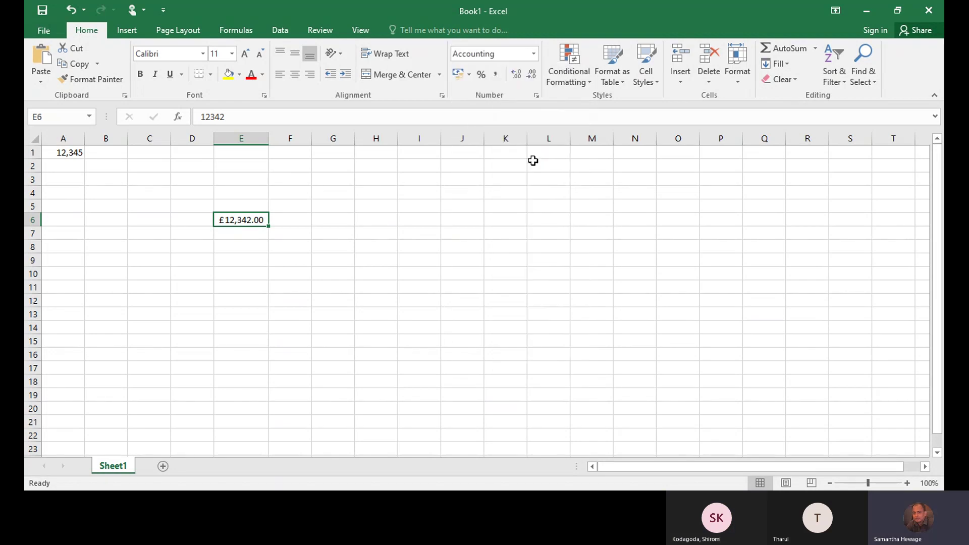
pyautogui.click(533, 56)
pyautogui.click(529, 149)
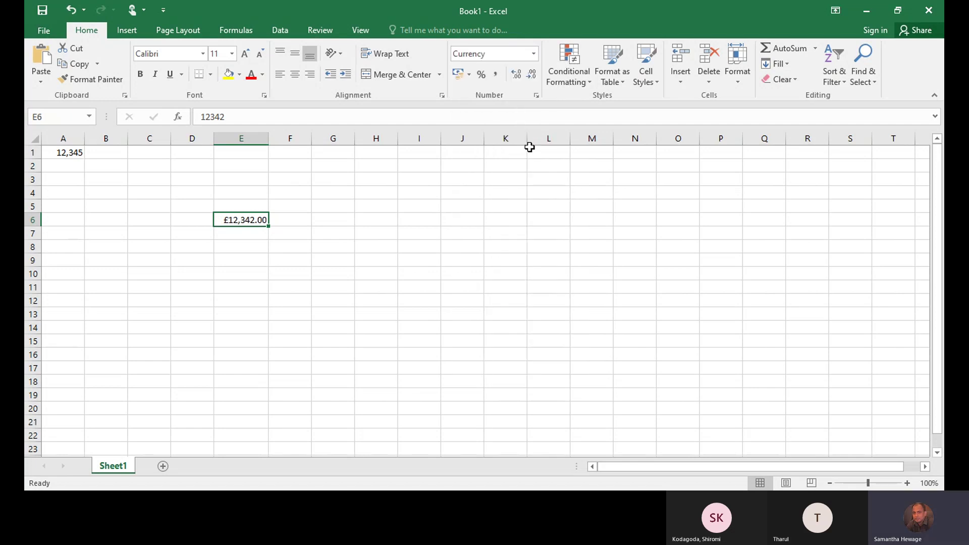
# Examine the symbols offered for the Currency category in Format Cells, trying ₼ Azerbaijani (Latin) on cell E6, and discard the changes
pyautogui.click(468, 74)
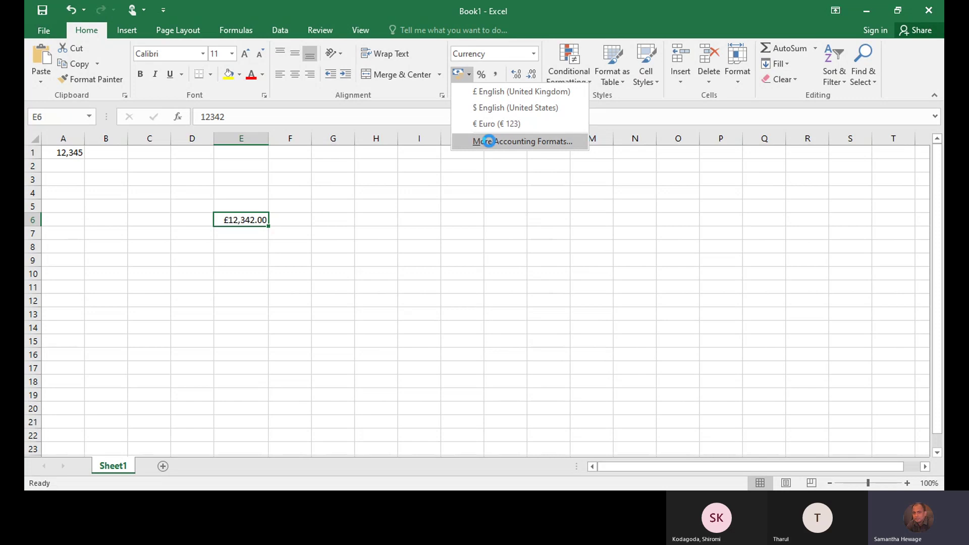
pyautogui.click(489, 140)
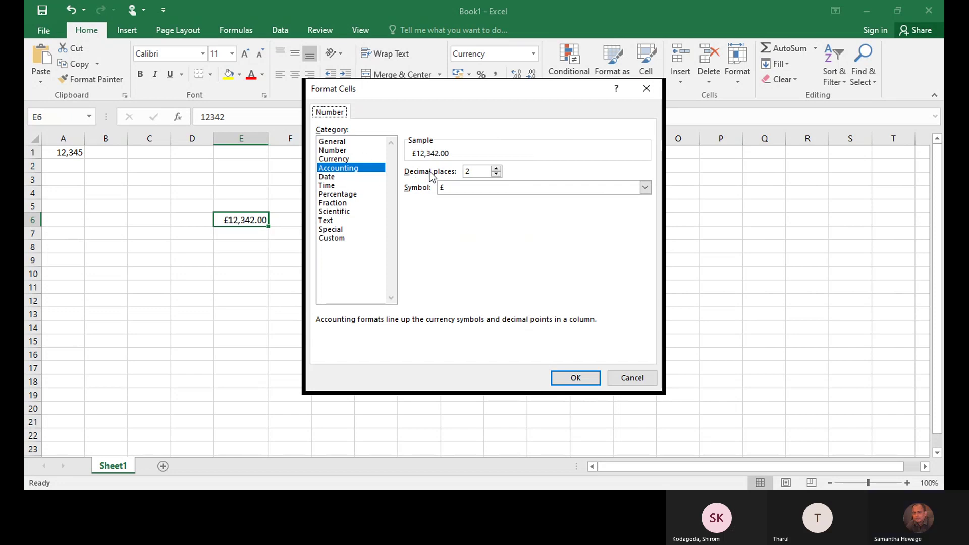
pyautogui.click(346, 160)
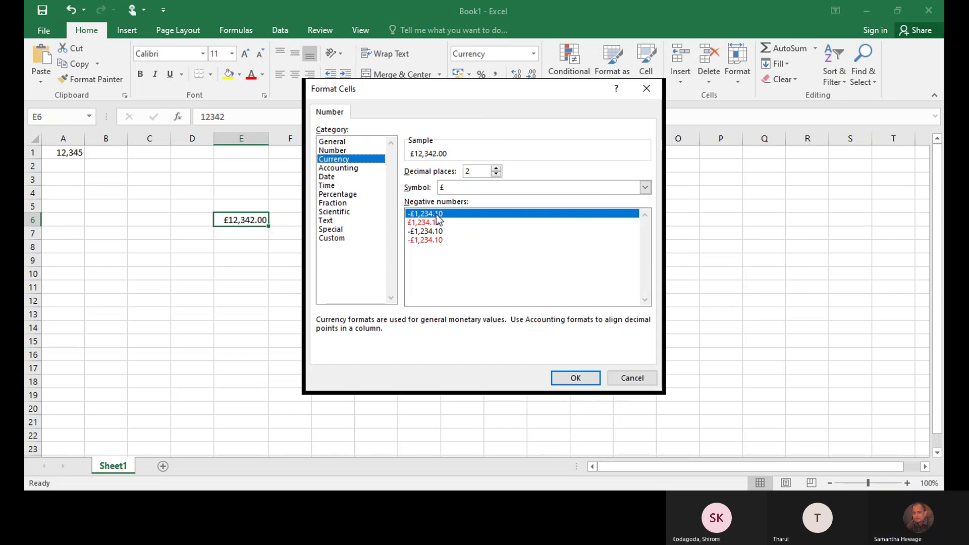
pyautogui.click(454, 186)
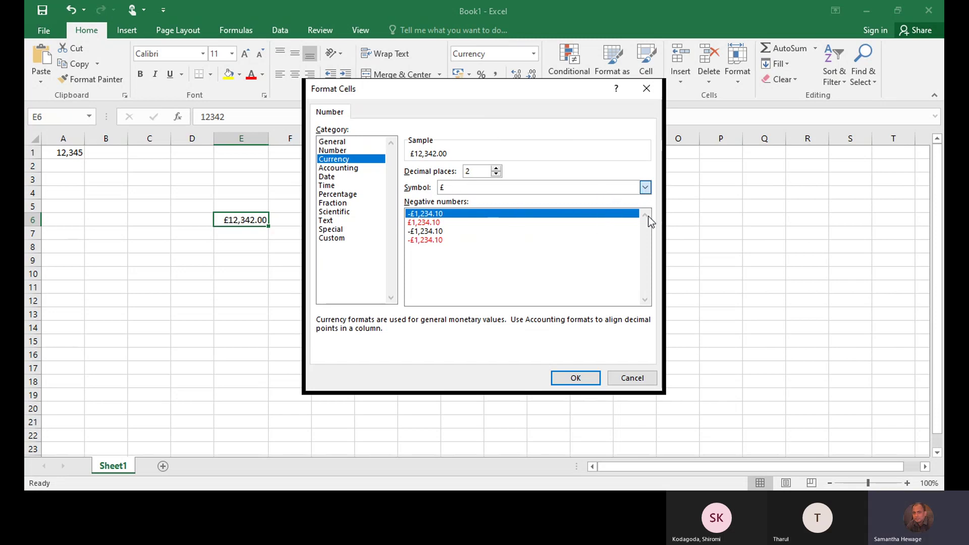
pyautogui.click(649, 191)
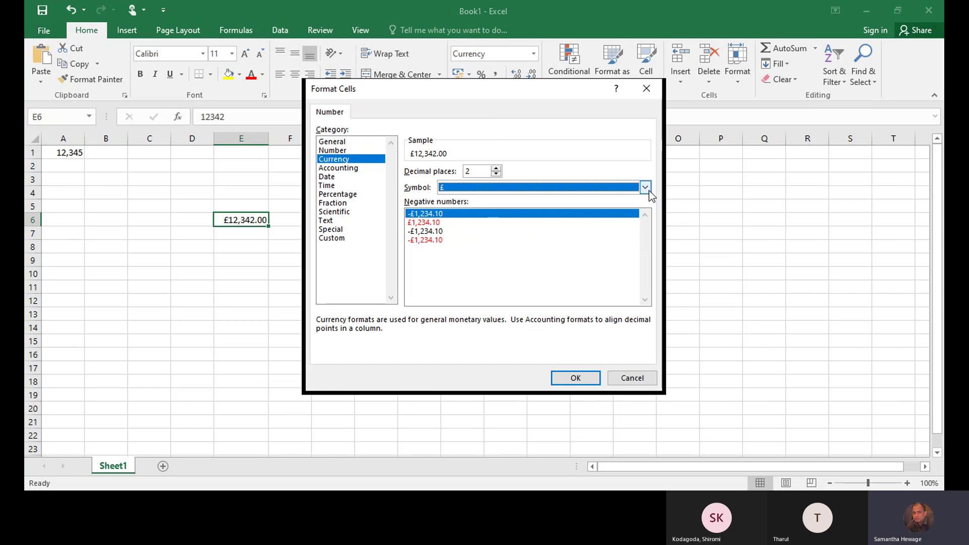
pyautogui.click(649, 191)
pyautogui.click(446, 188)
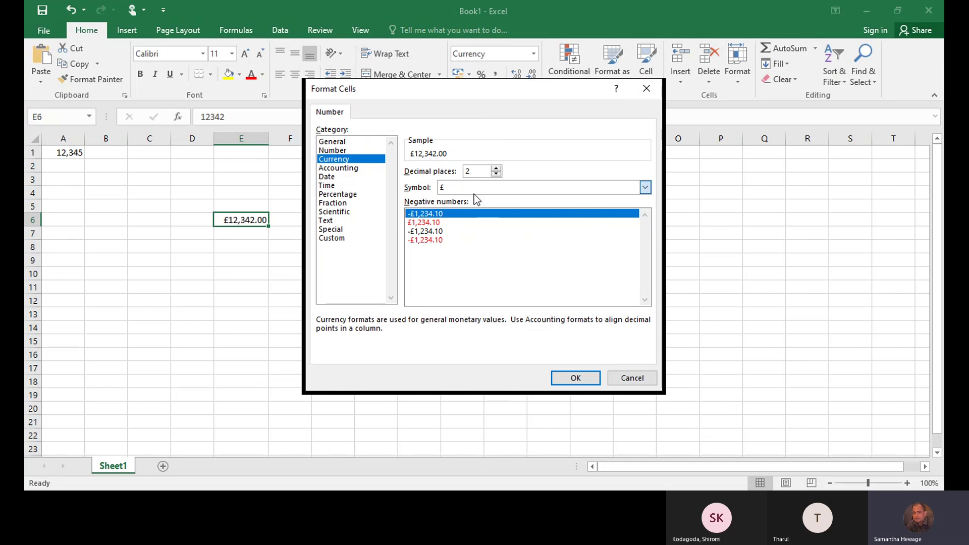
pyautogui.click(646, 186)
pyautogui.click(646, 187)
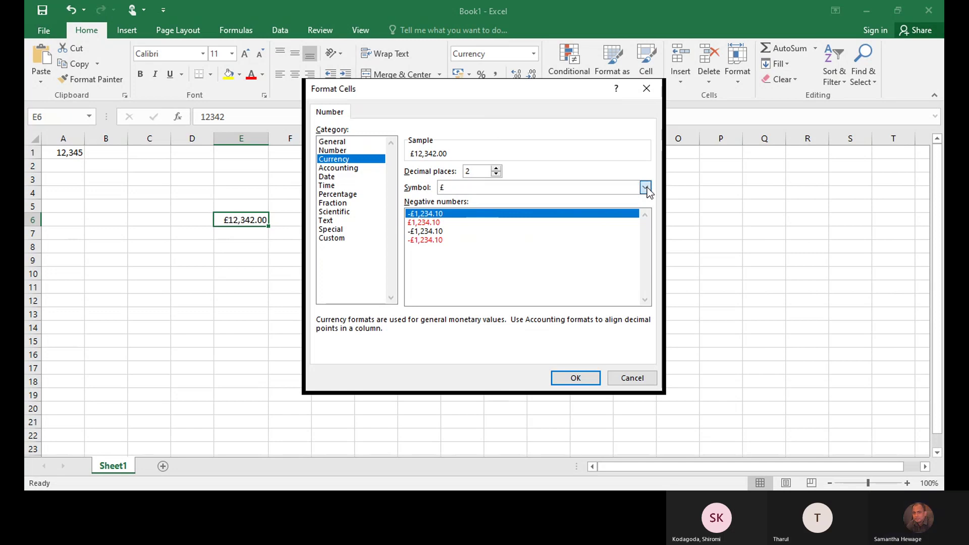
pyautogui.click(646, 187)
pyautogui.click(646, 186)
pyautogui.click(645, 187)
pyautogui.click(645, 188)
pyautogui.press('Down')
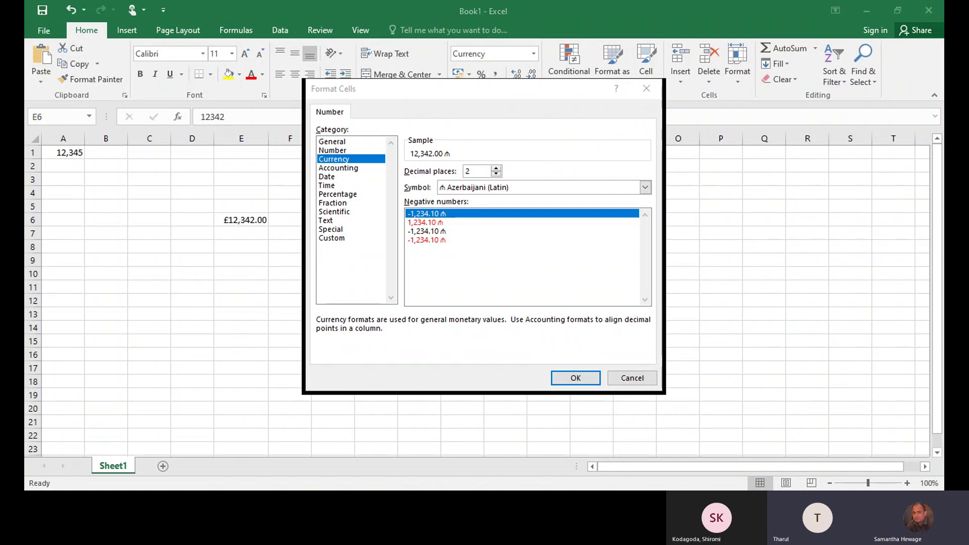
pyautogui.click(606, 326)
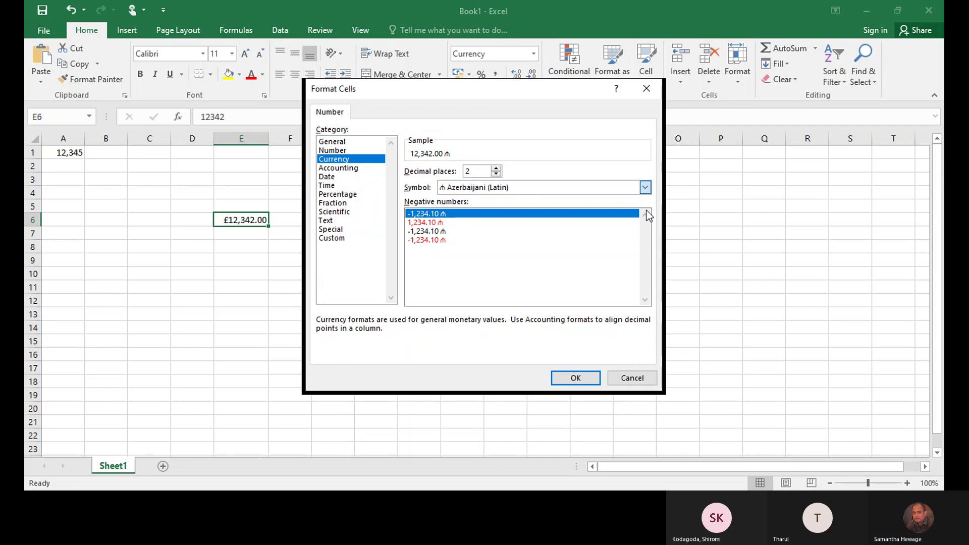
pyautogui.click(630, 378)
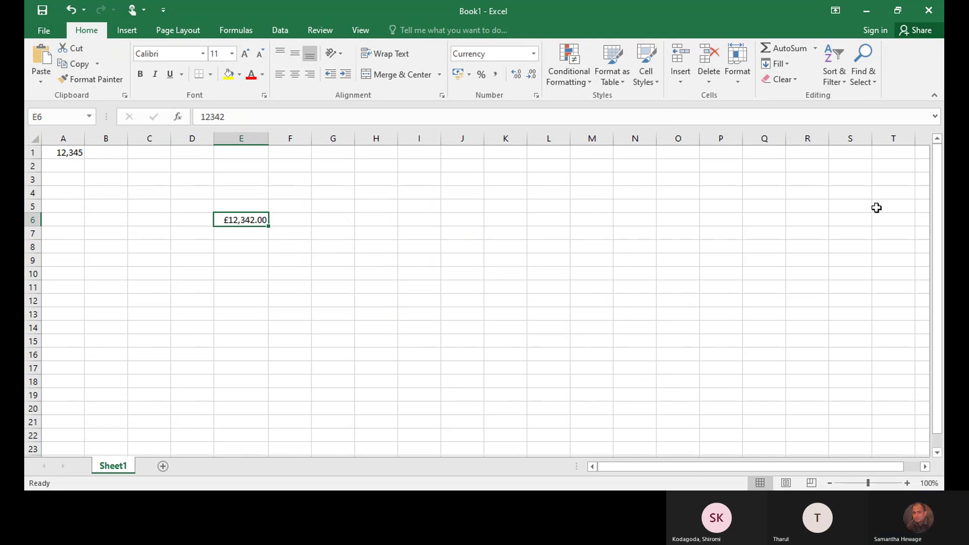
# Format cell E6 as Currency with the Rs. Tamil (Sri Lanka) symbol
pyautogui.rightClick(845, 211)
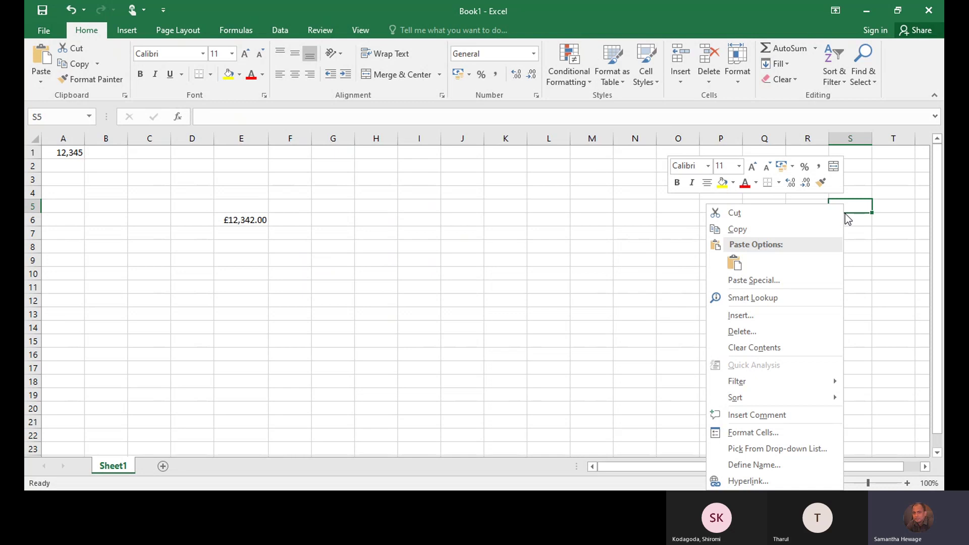
pyautogui.click(643, 233)
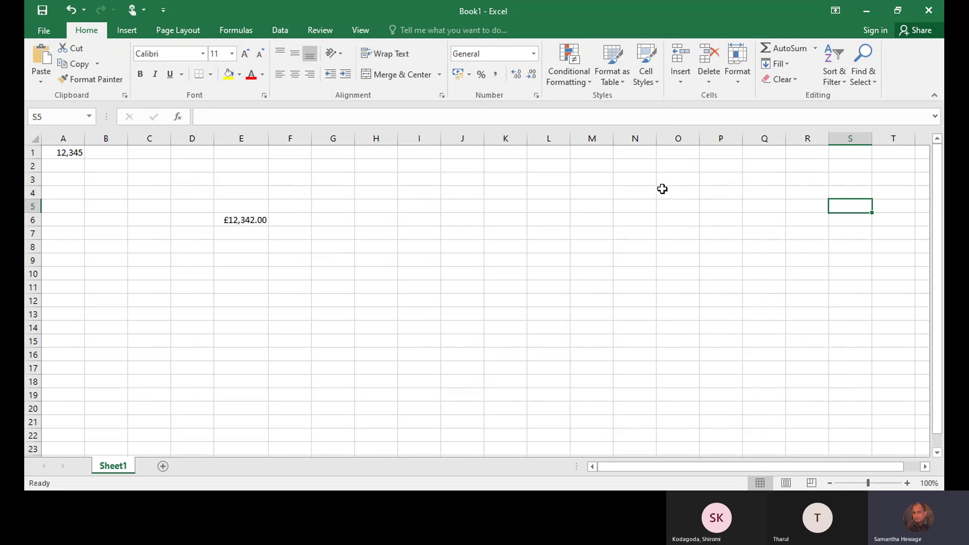
pyautogui.click(259, 220)
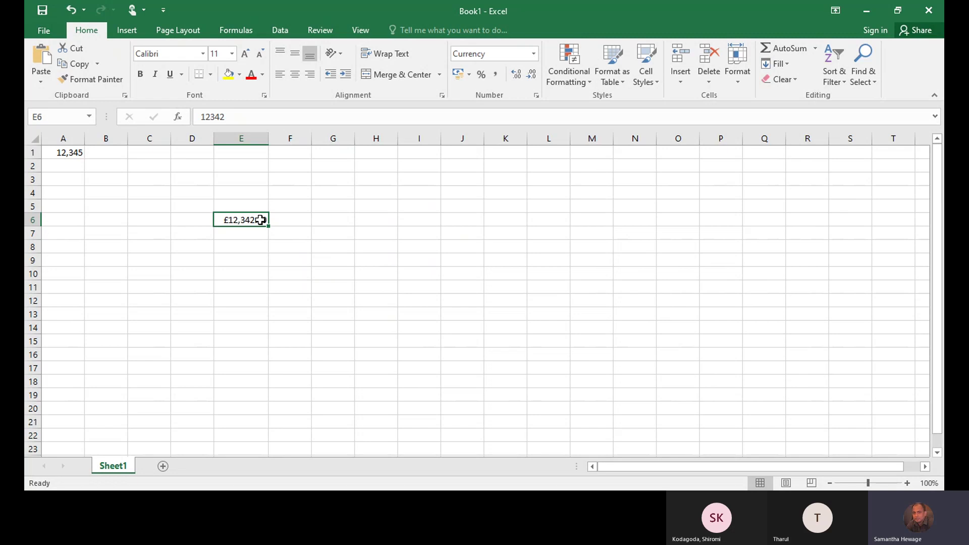
pyautogui.rightClick(260, 219)
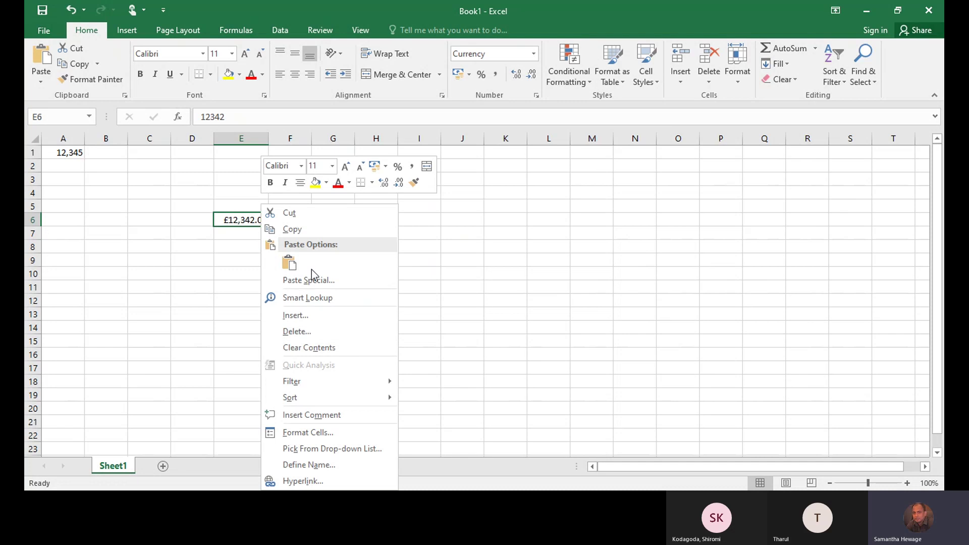
pyautogui.click(327, 430)
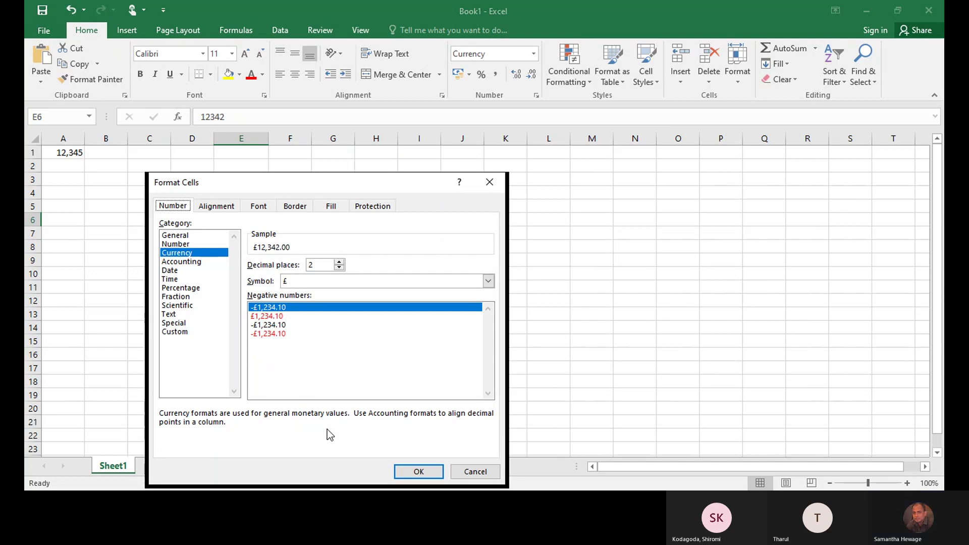
pyautogui.click(489, 283)
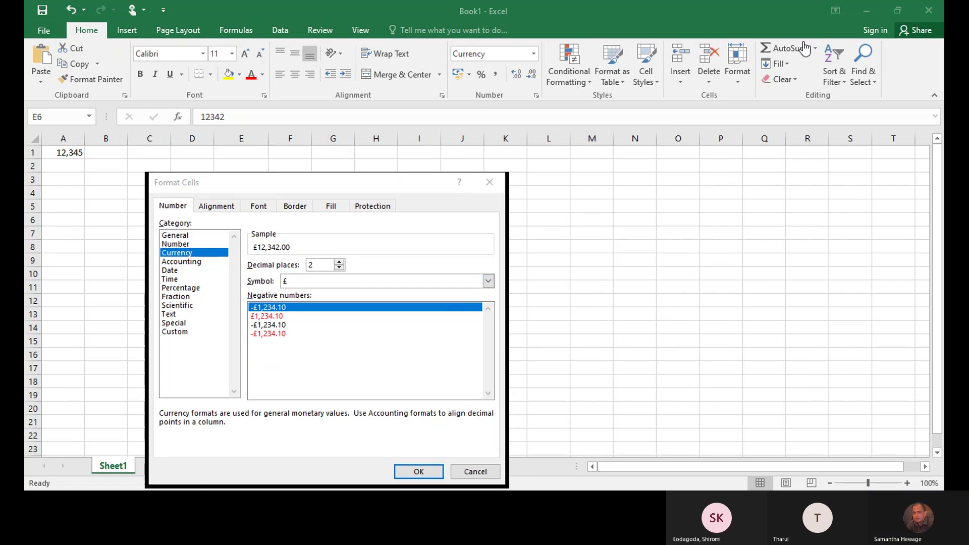
pyautogui.click(428, 237)
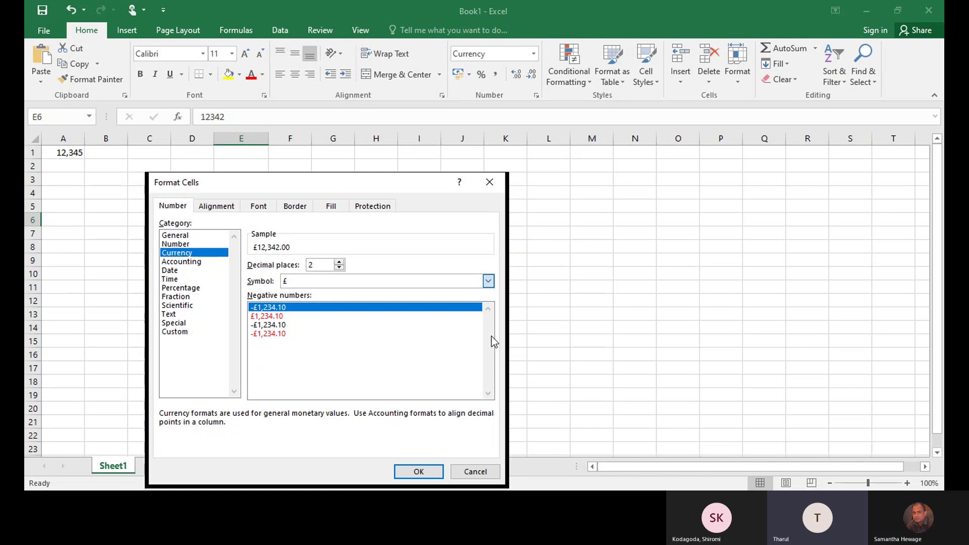
pyautogui.write('Rs. Tamil (Sri Lanka')
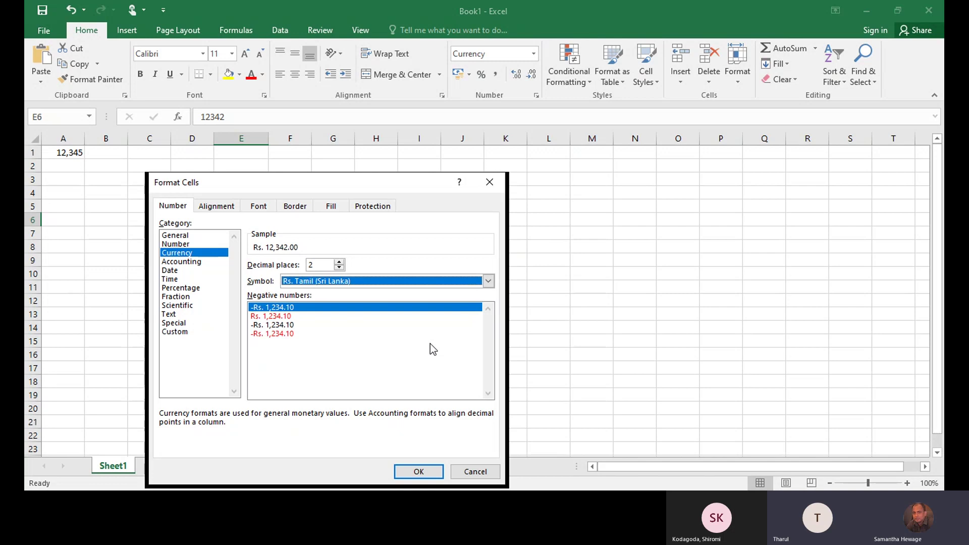
pyautogui.click(419, 471)
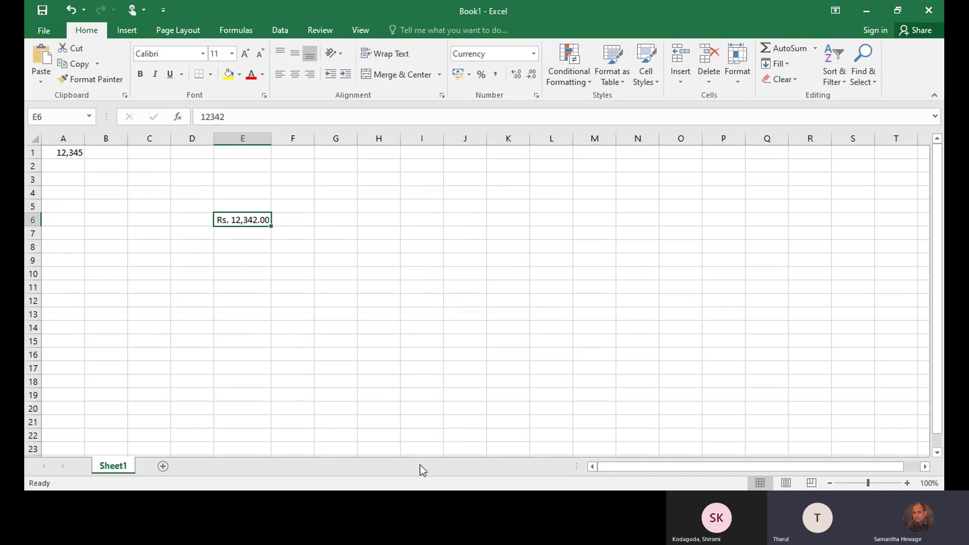
# Switch to book.pdf in Adobe Acrobat Reader and review section 2.1 on formatting date, time zone, currency and numbers
pyautogui.click(825, 477)
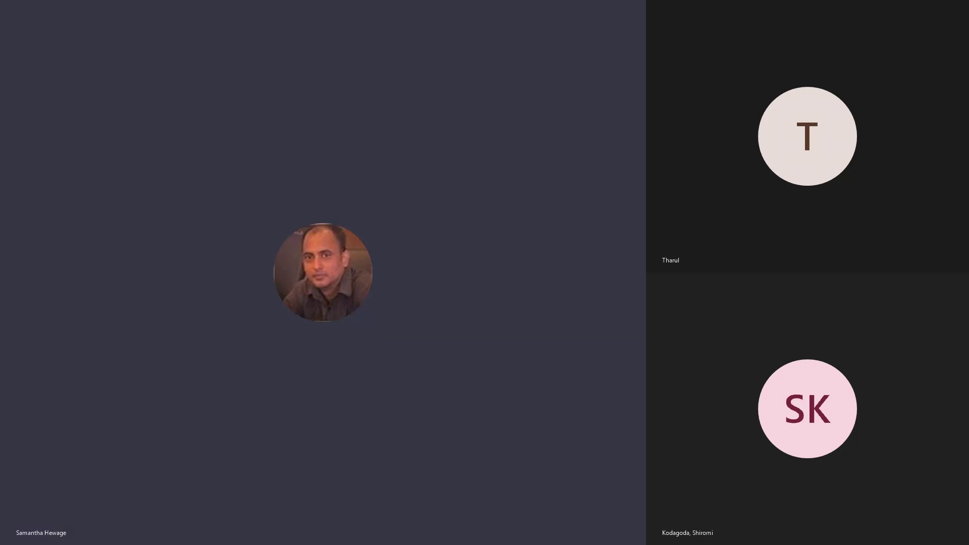
pyautogui.scroll(2, 321, 282)
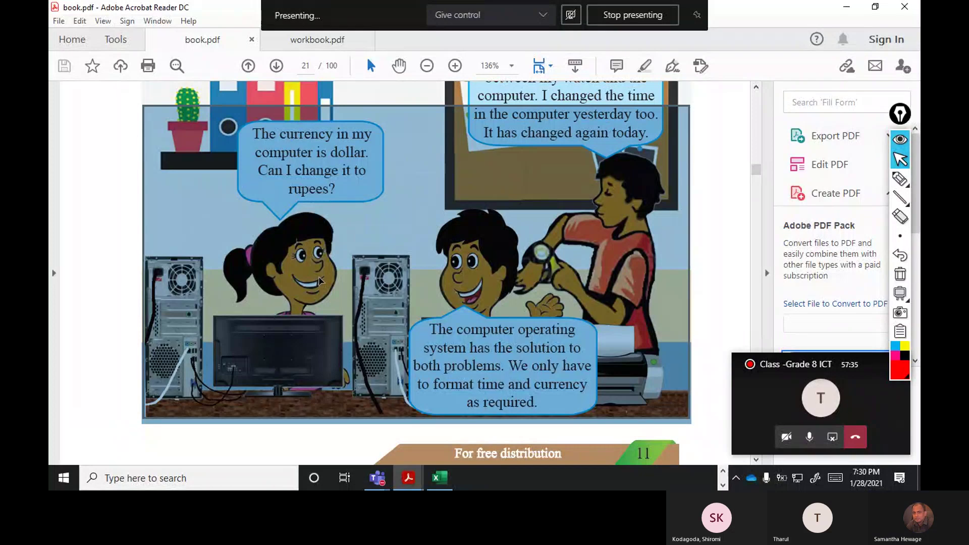
pyautogui.scroll(-2, 321, 281)
pyautogui.scroll(-3, 321, 281)
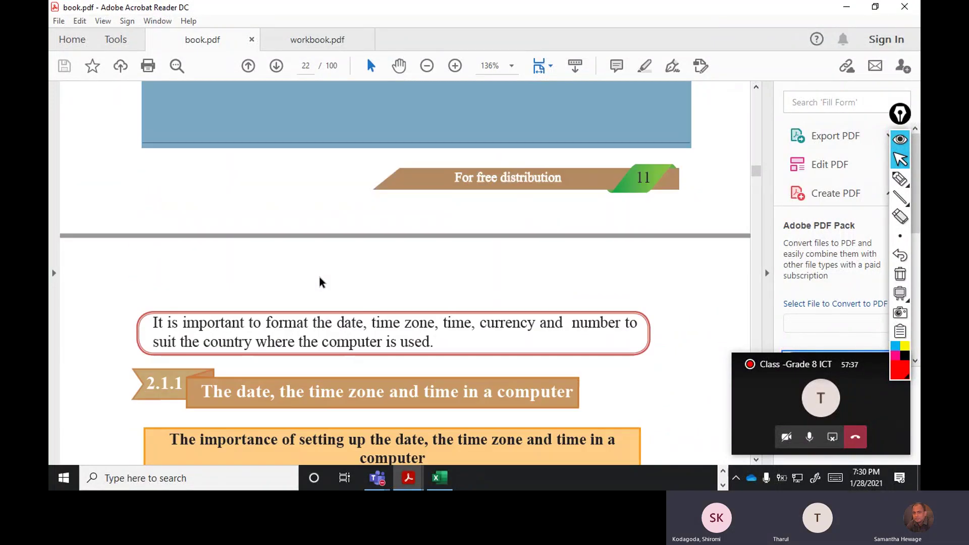
pyautogui.scroll(4, 321, 281)
pyautogui.scroll(3, 320, 281)
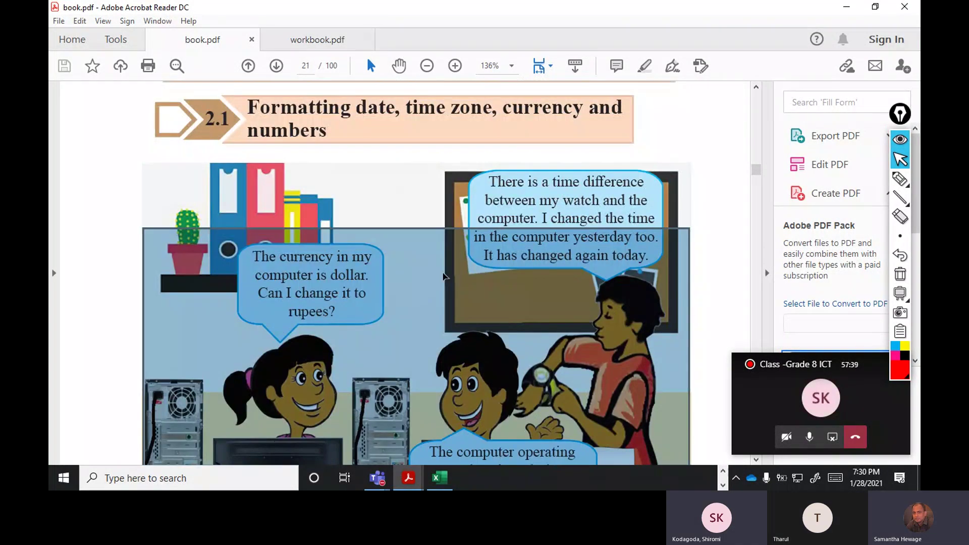
pyautogui.scroll(-1, 443, 276)
pyautogui.scroll(-1, 443, 276)
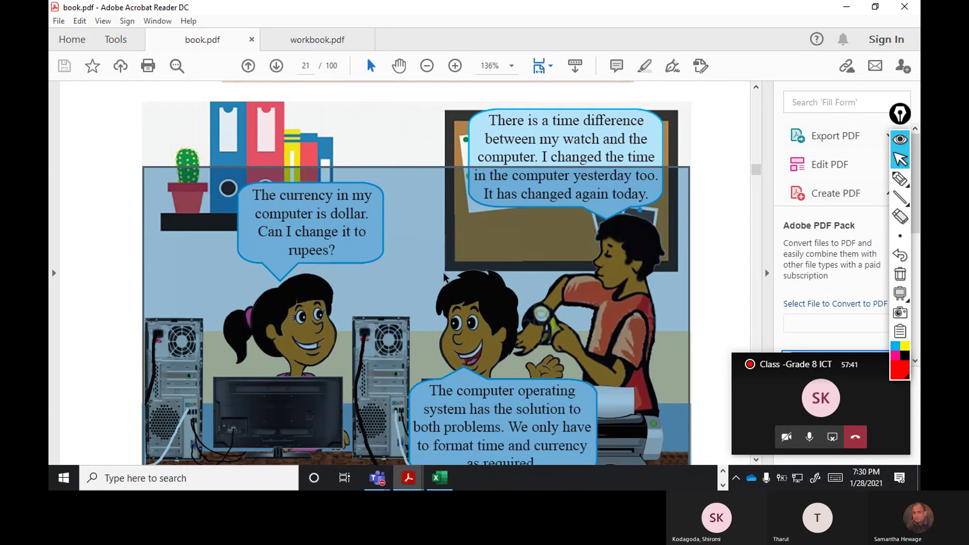
# Read the speech bubbles in the section 2.1 illustration about changing the currency to rupees and the computer's time difference
pyautogui.scroll(1, 443, 271)
pyautogui.scroll(-1, 358, 258)
pyautogui.scroll(-1, 357, 258)
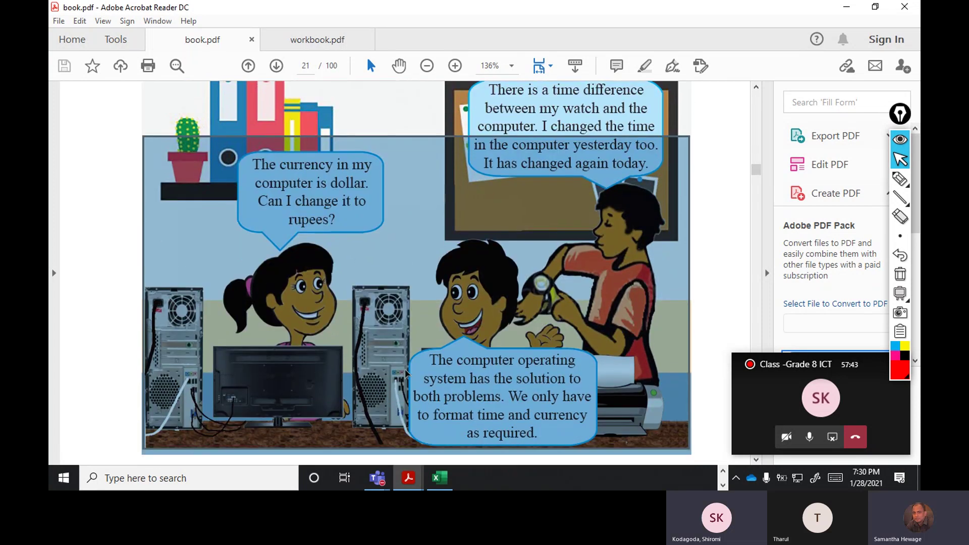
pyautogui.scroll(2, 422, 376)
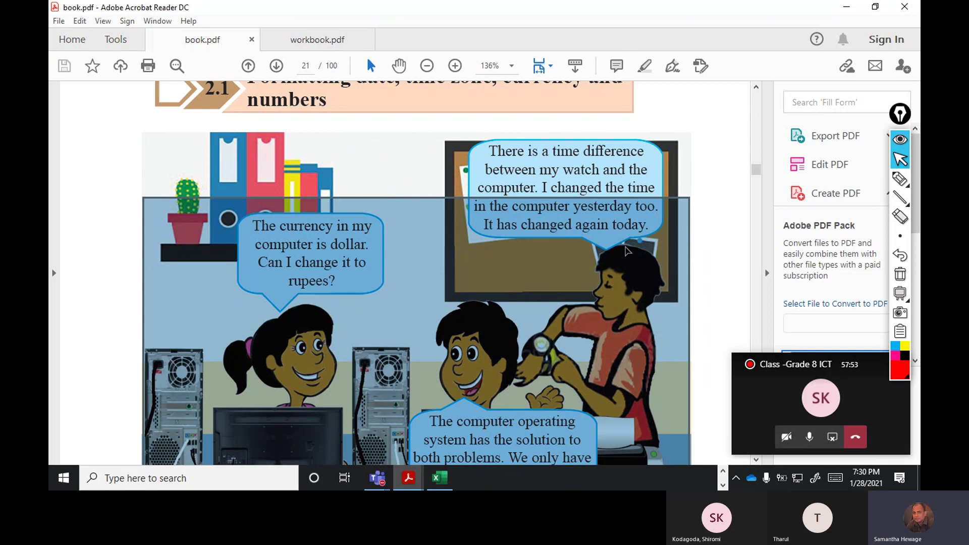
# Switch to the Windows Date & time settings and review the clock, time zone and regional formatting options
pyautogui.rightClick(859, 475)
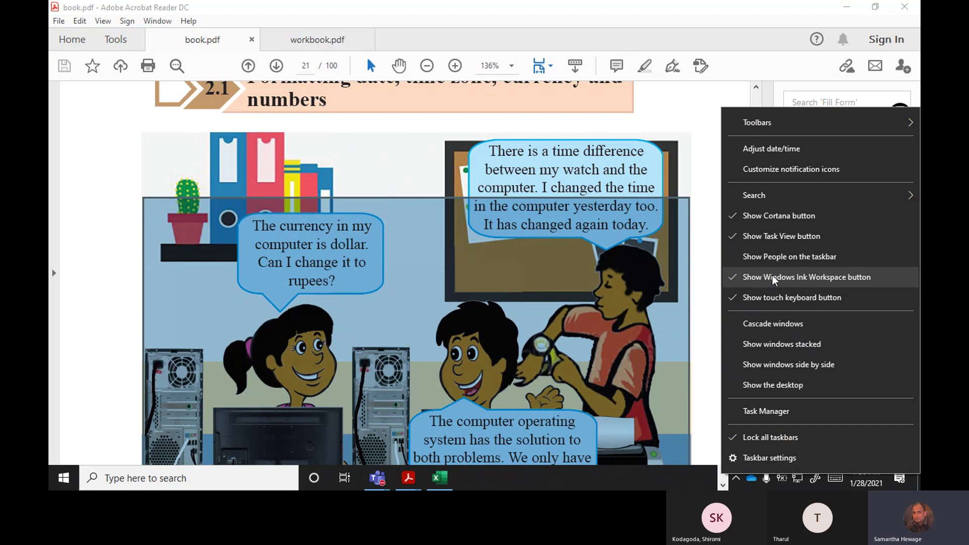
pyautogui.click(754, 150)
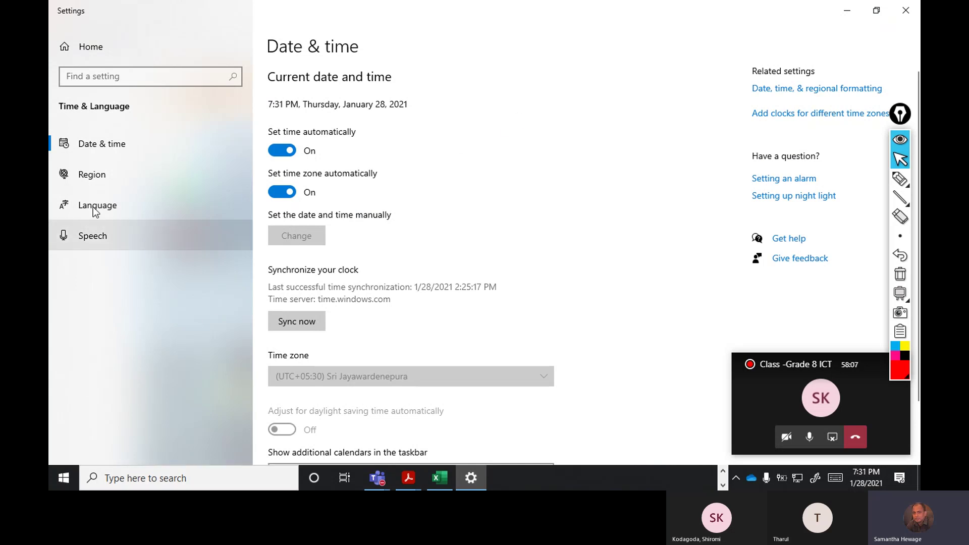
pyautogui.scroll(-3, 404, 353)
pyautogui.scroll(3, 353, 424)
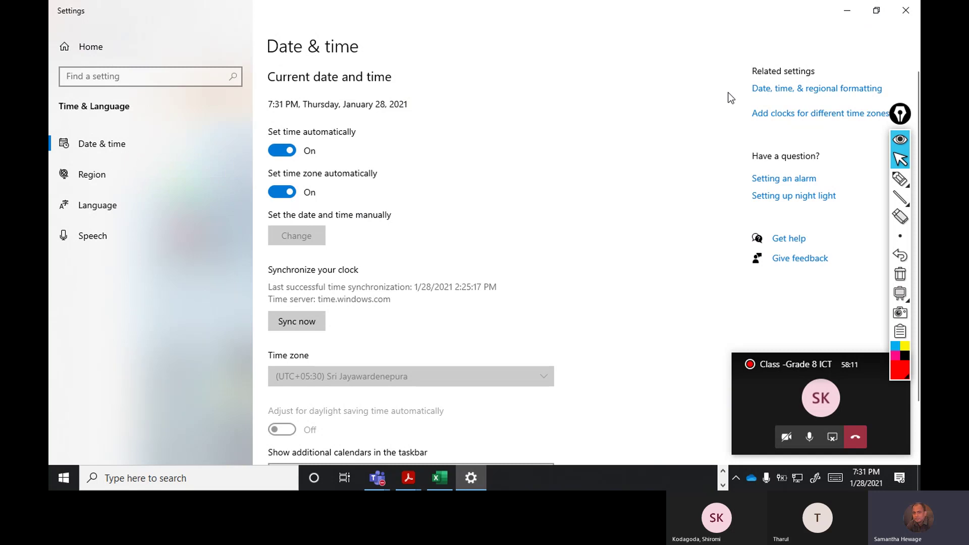
pyautogui.click(810, 89)
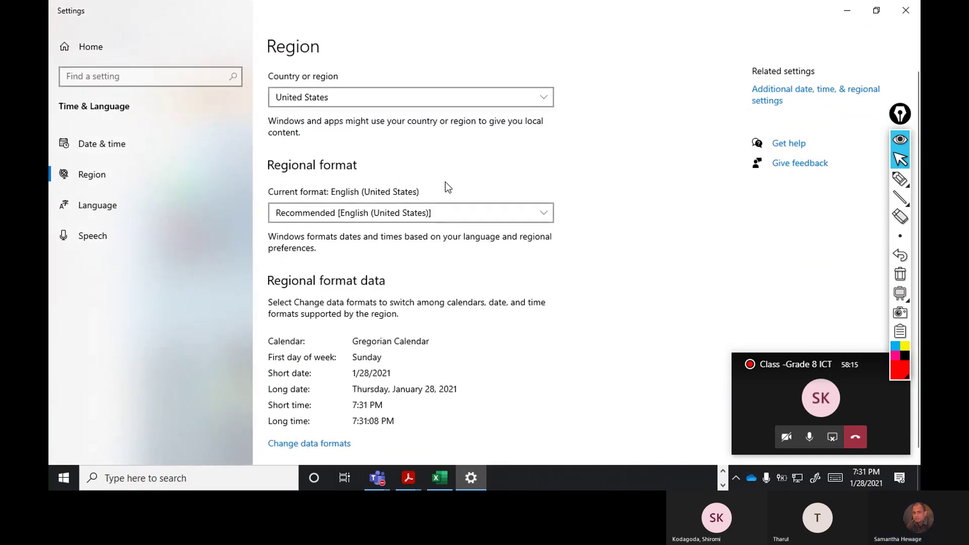
pyautogui.scroll(-1, 339, 298)
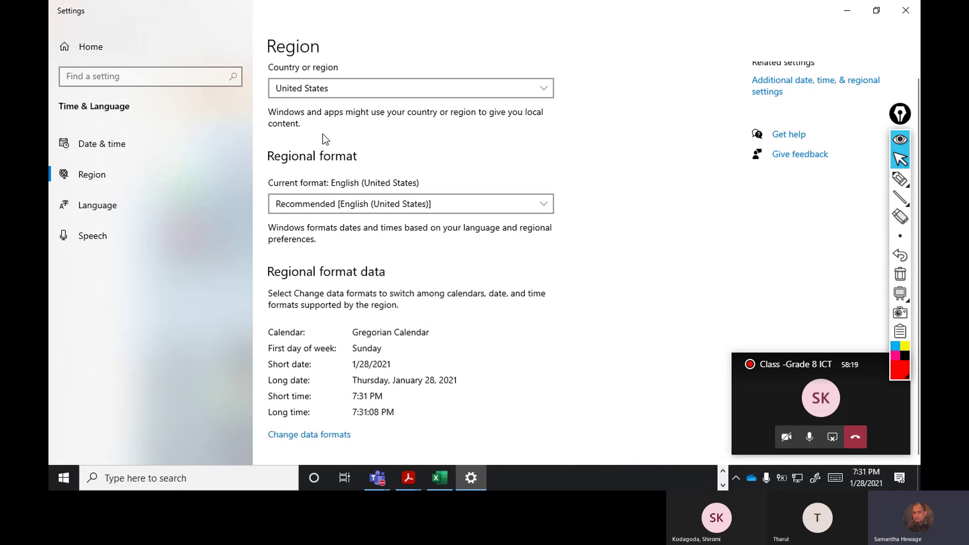
pyautogui.click(122, 143)
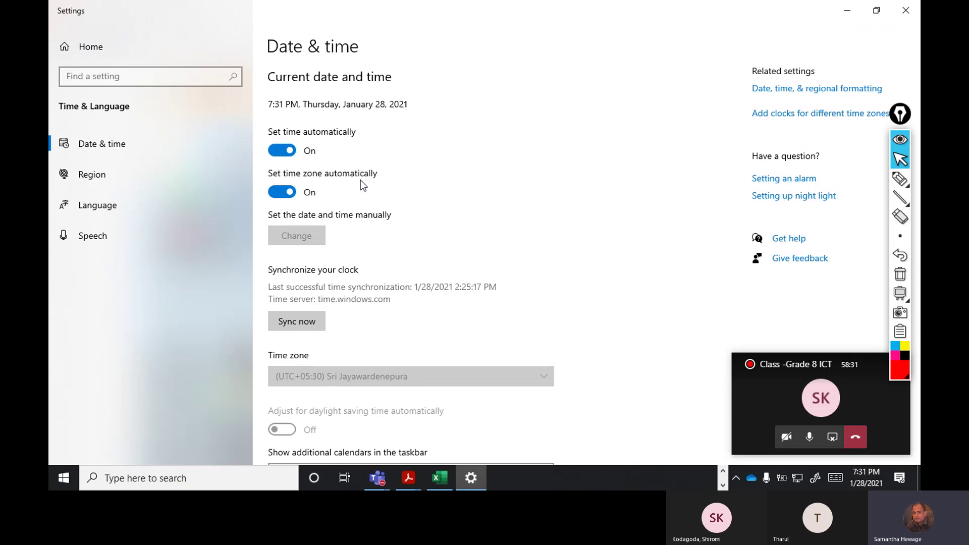
pyautogui.scroll(-3, 283, 323)
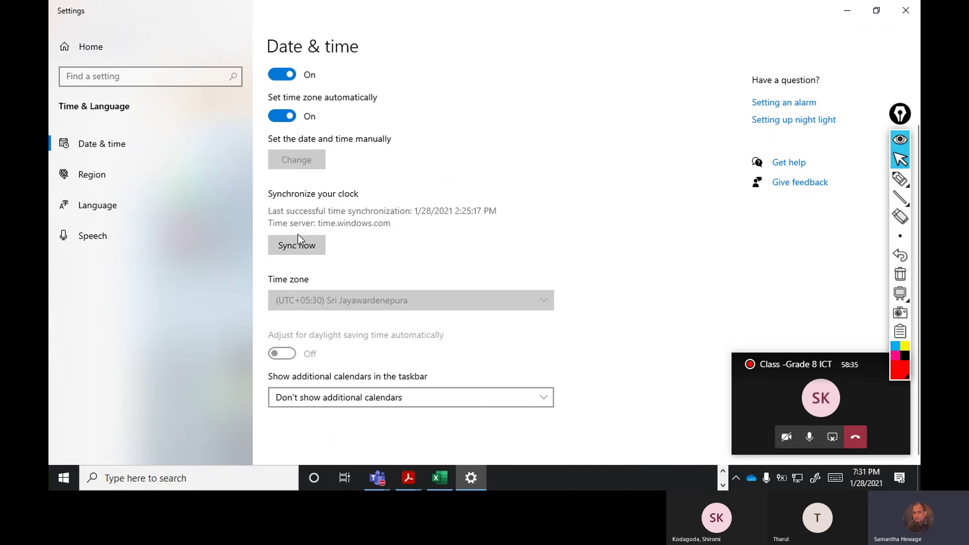
pyautogui.click(129, 141)
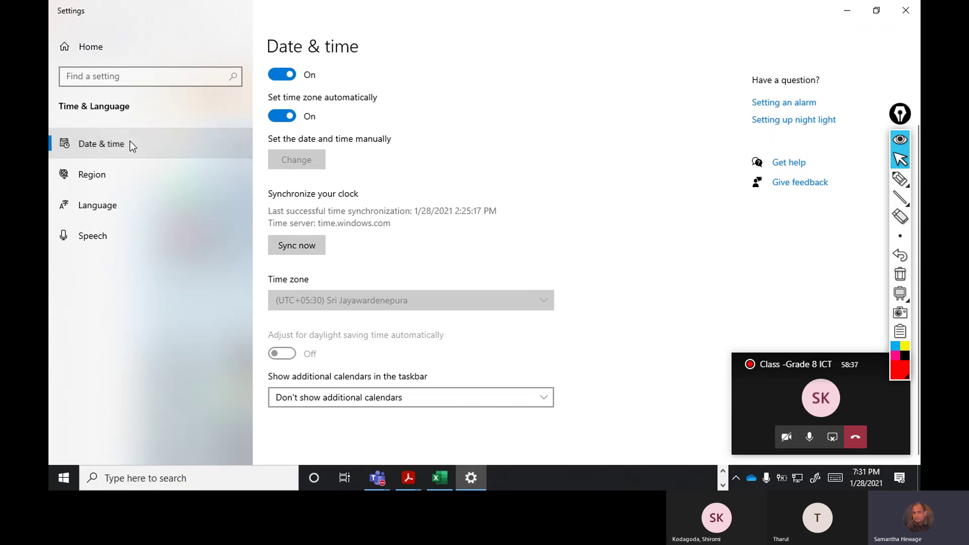
# Examine the short date, long date, short time and long time formats offered in the Region data format settings, and return to Region
pyautogui.click(117, 175)
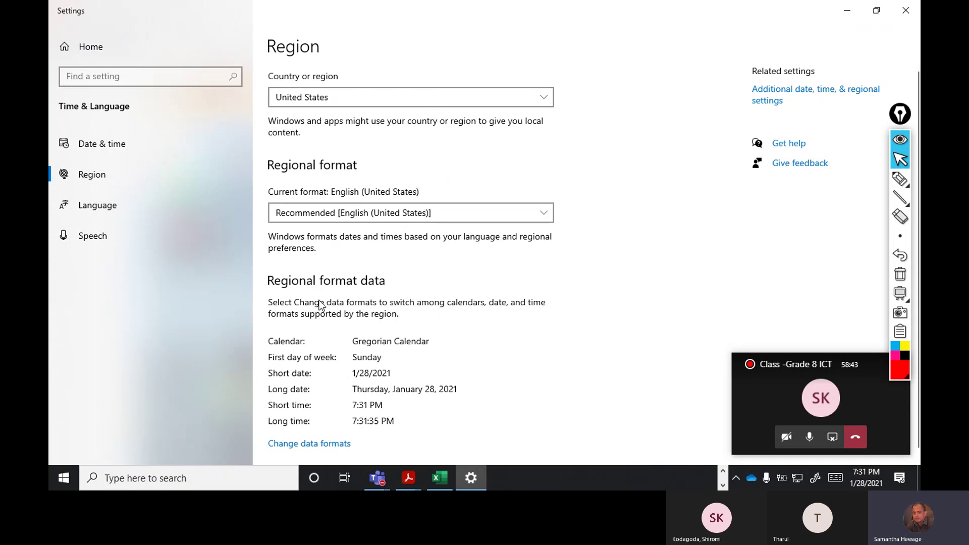
pyautogui.click(309, 445)
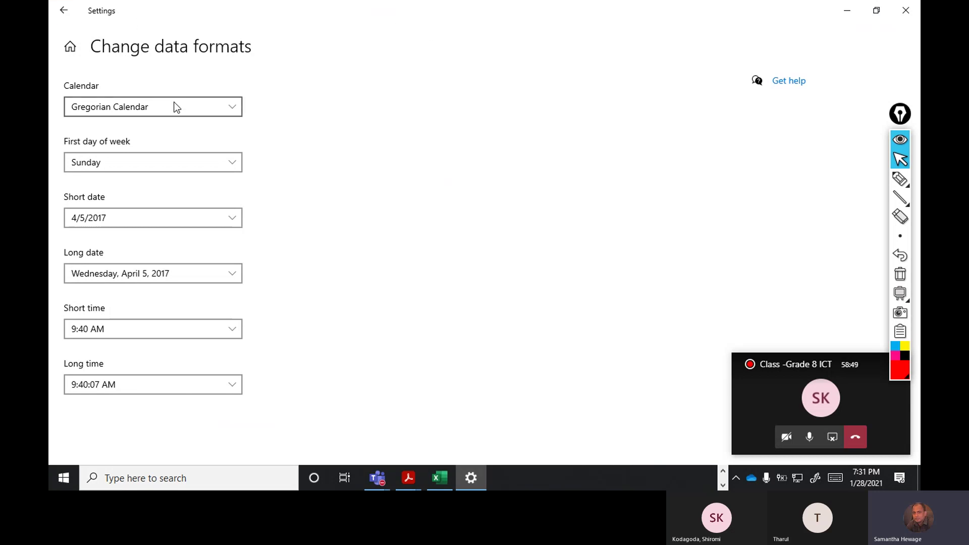
pyautogui.click(149, 218)
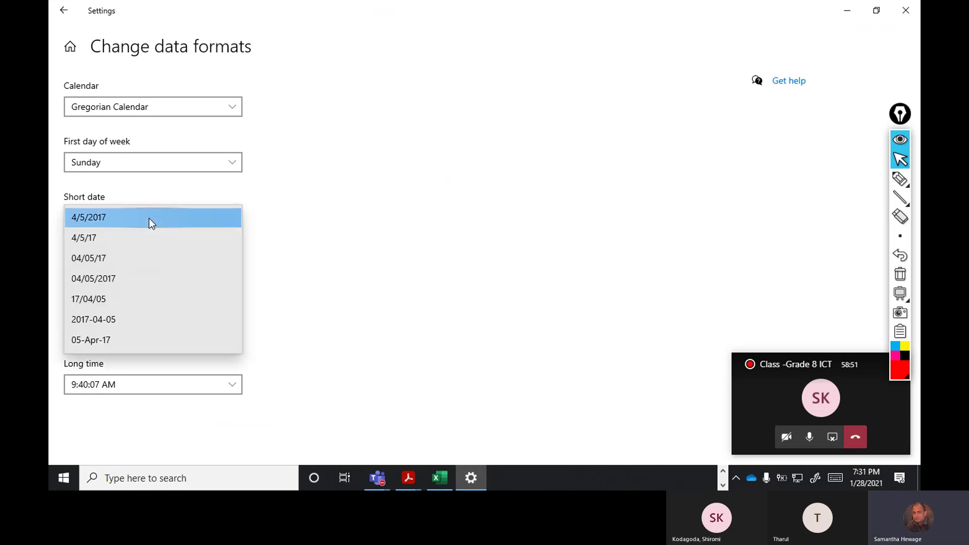
pyautogui.click(150, 218)
pyautogui.click(149, 218)
pyautogui.click(149, 218)
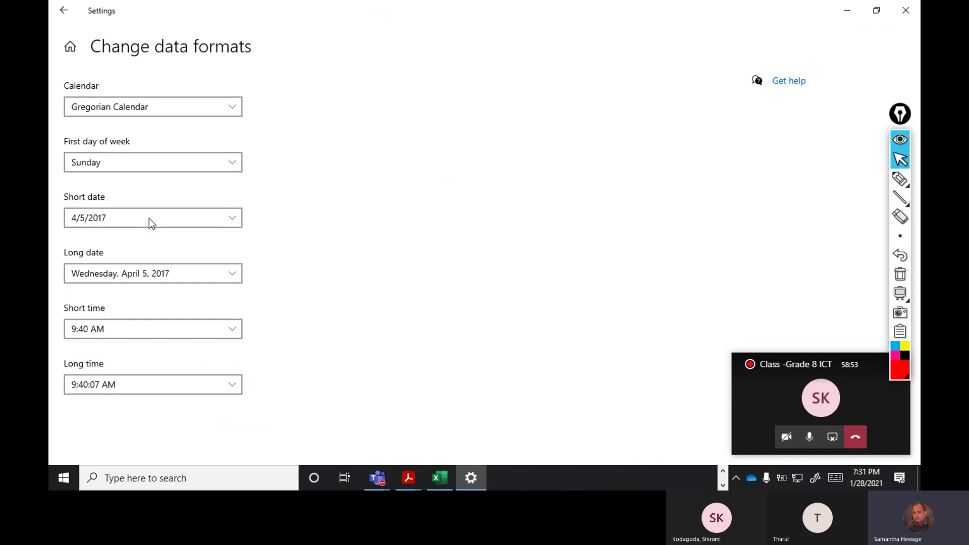
pyautogui.click(171, 276)
pyautogui.click(170, 275)
pyautogui.click(153, 331)
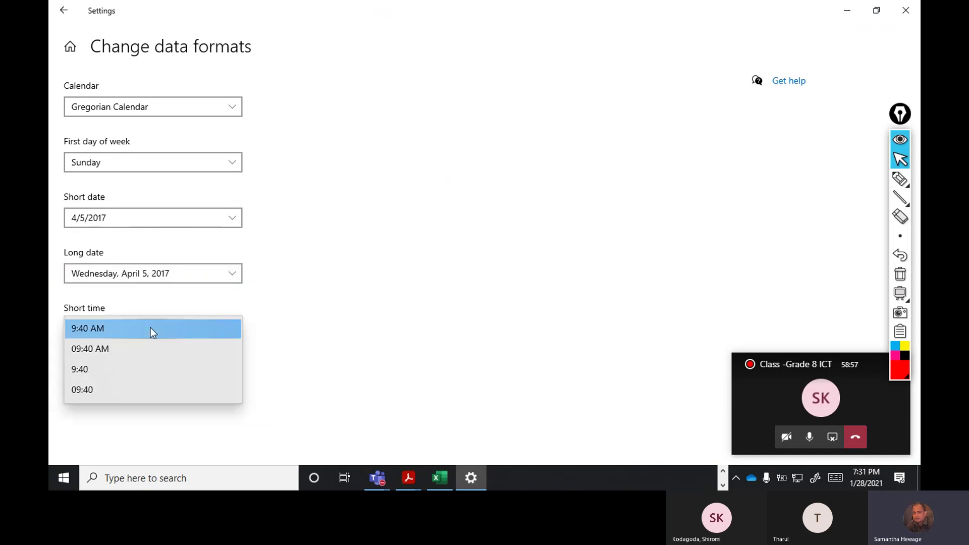
pyautogui.click(151, 328)
pyautogui.click(126, 382)
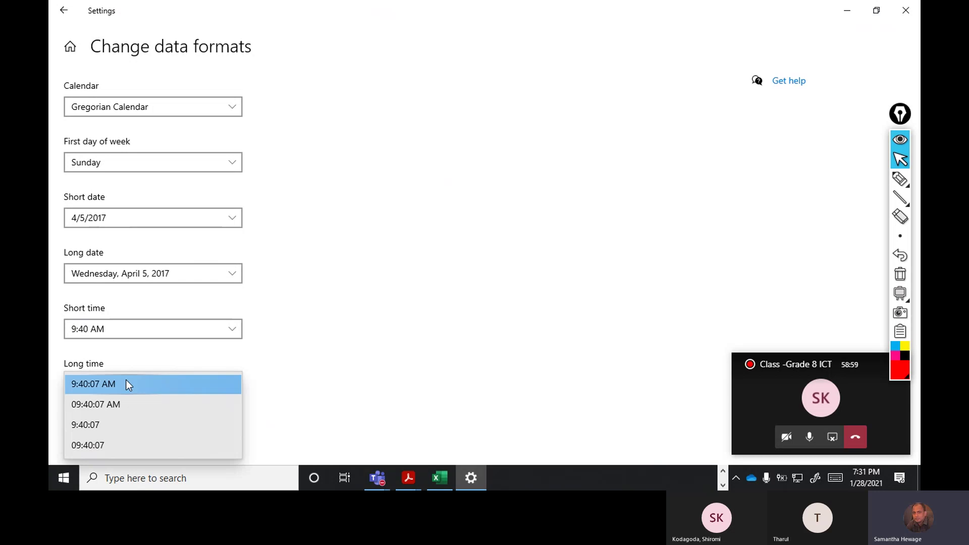
pyautogui.click(126, 382)
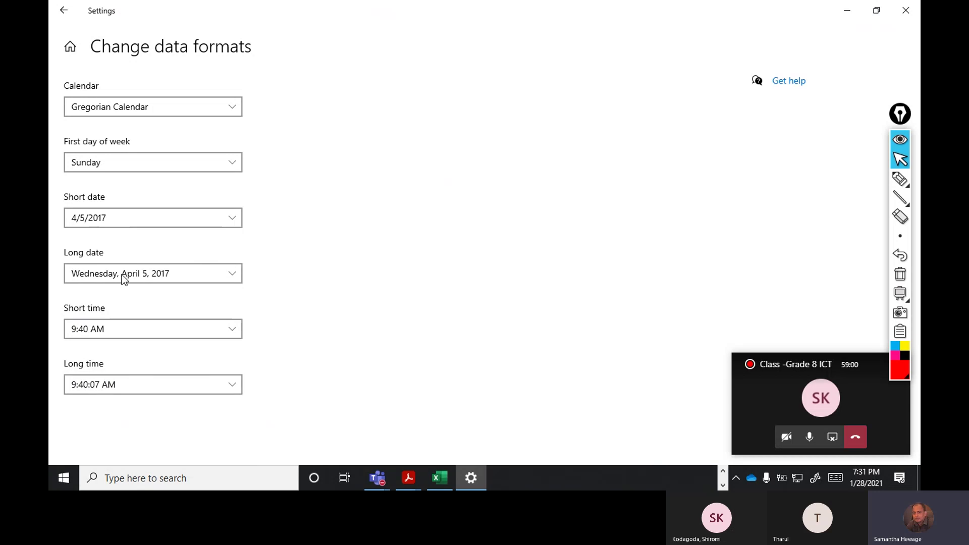
pyautogui.click(135, 108)
pyautogui.click(62, 12)
pyautogui.click(61, 12)
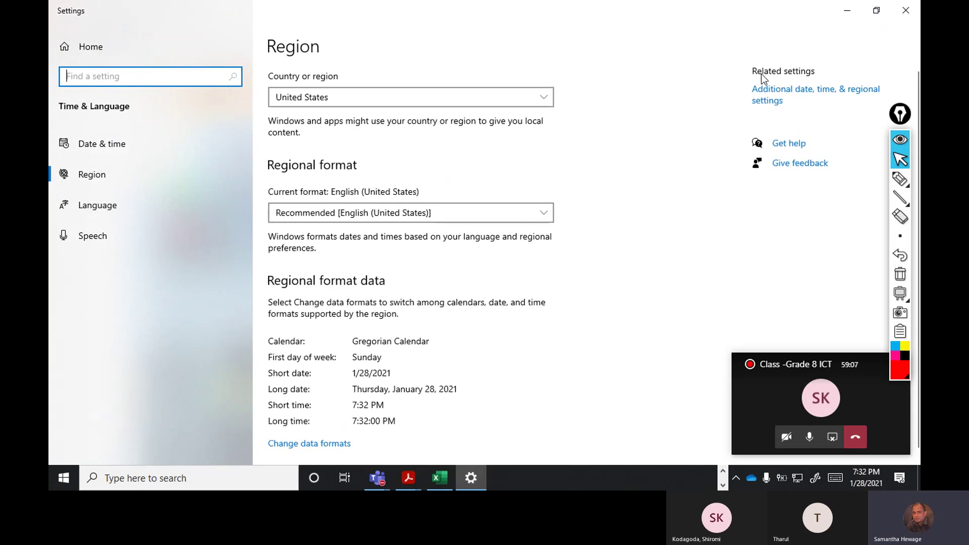
# View the Date and Time dialog through the additional regional settings in Control Panel, and close all the settings windows
pyautogui.click(764, 93)
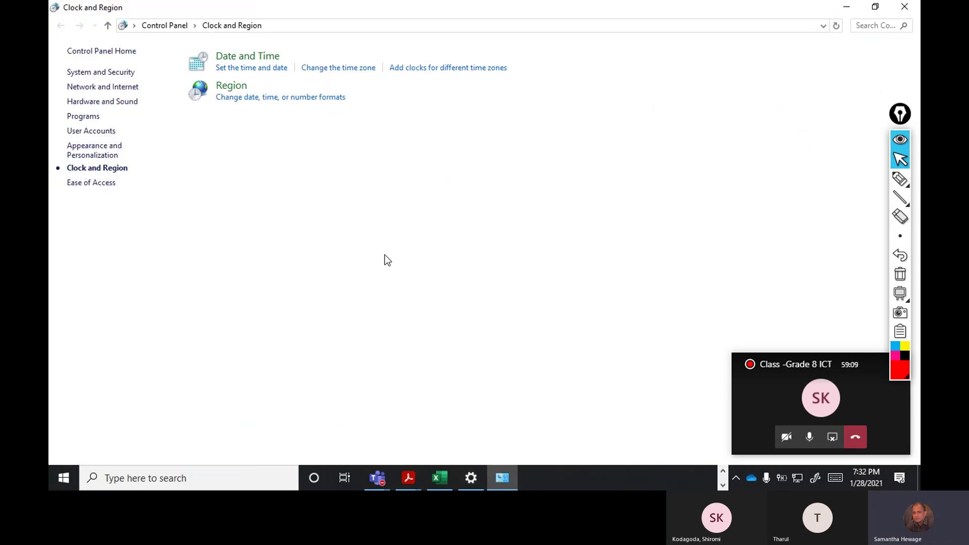
pyautogui.click(254, 68)
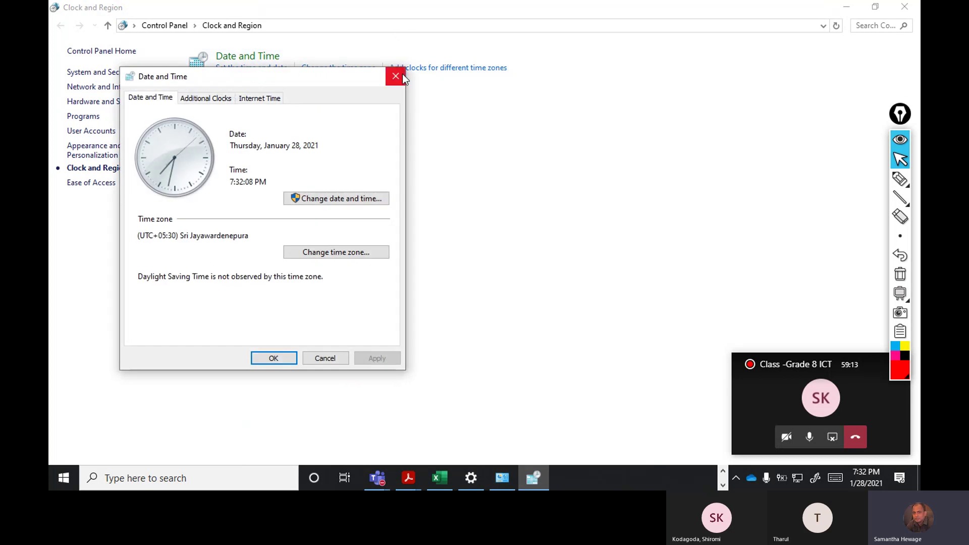
pyautogui.click(401, 75)
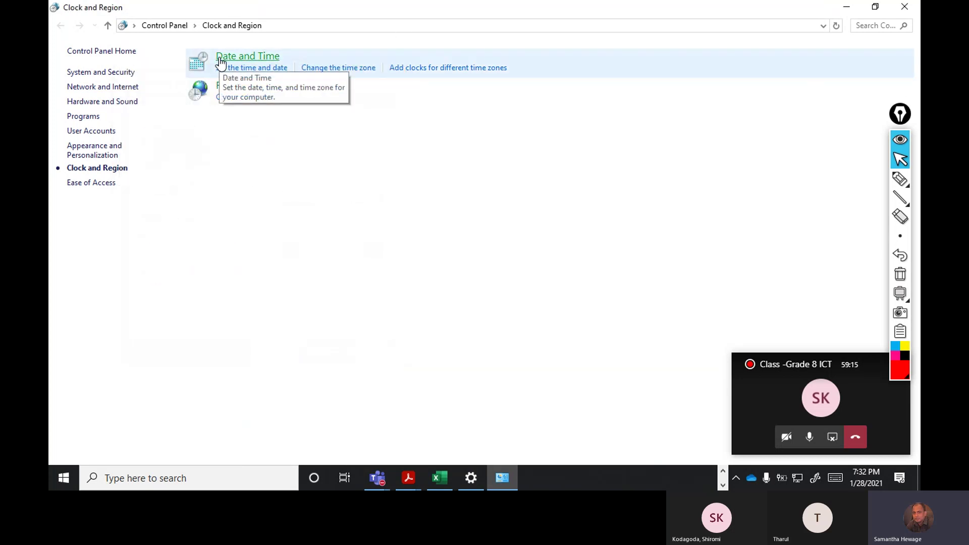
pyautogui.click(905, 7)
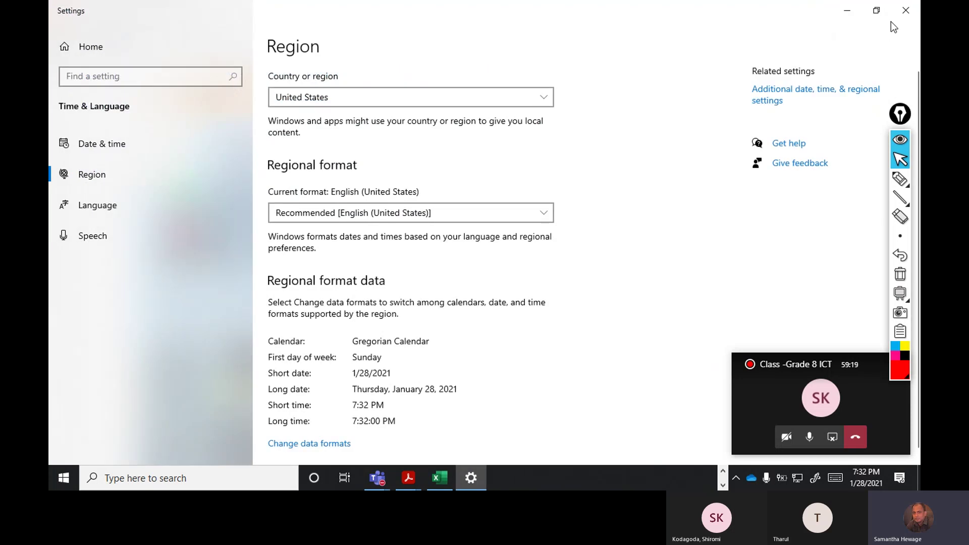
pyautogui.click(903, 12)
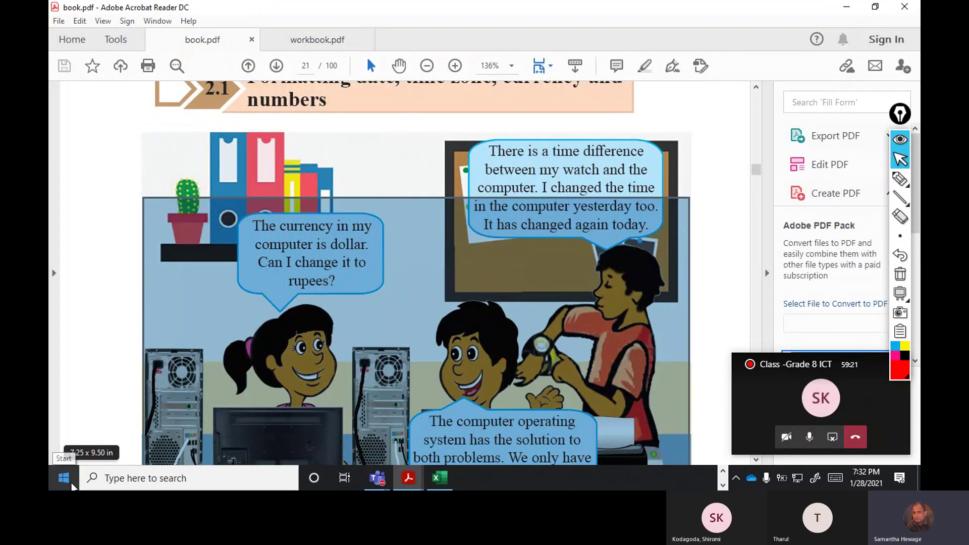
# Search Windows for "control" and try to mark the Control Panel result with the annotation pen
pyautogui.click(63, 477)
pyautogui.write('cont')
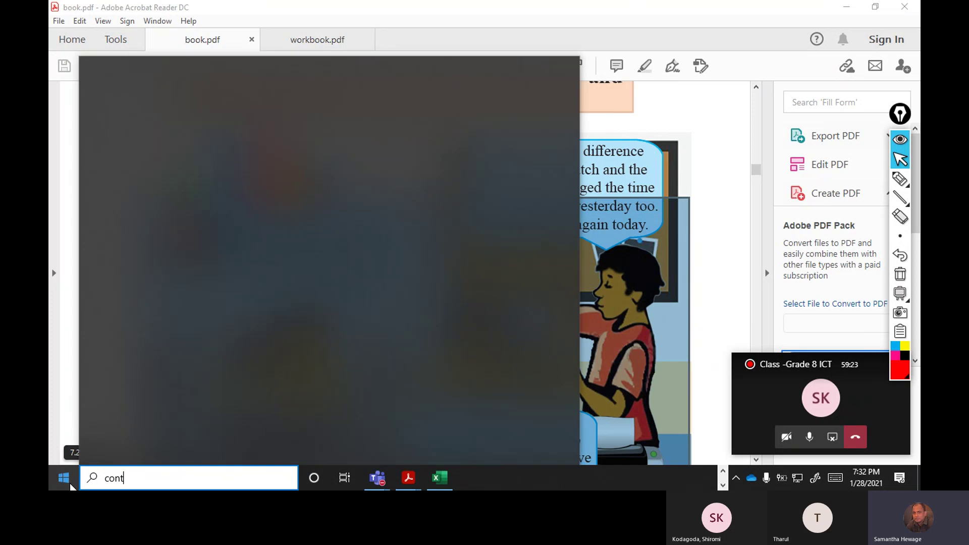
pyautogui.write('rol')
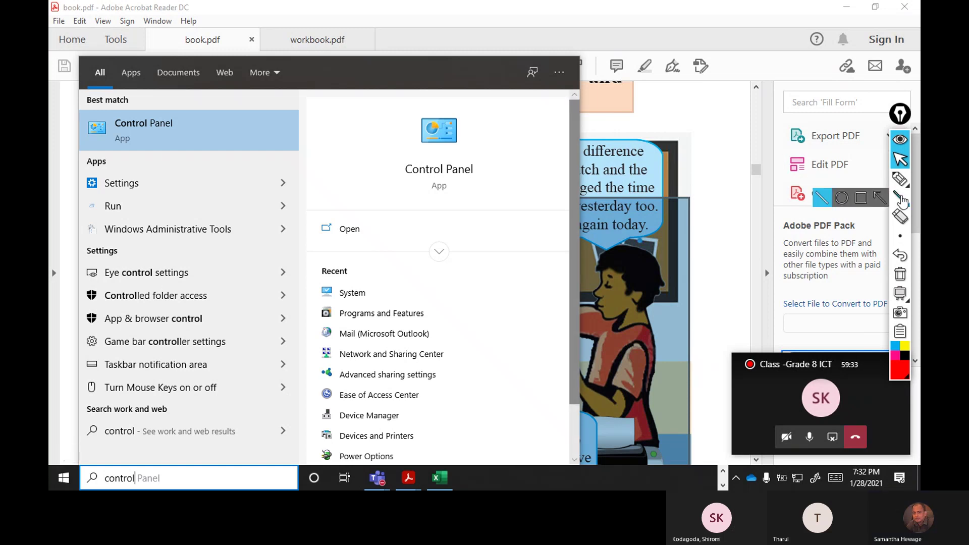
pyautogui.click(898, 179)
pyautogui.click(840, 179)
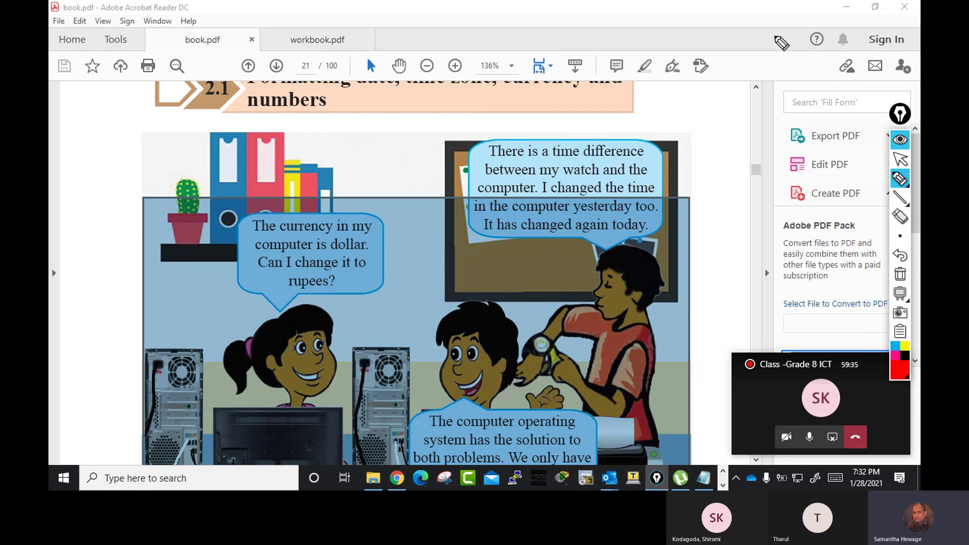
pyautogui.click(899, 159)
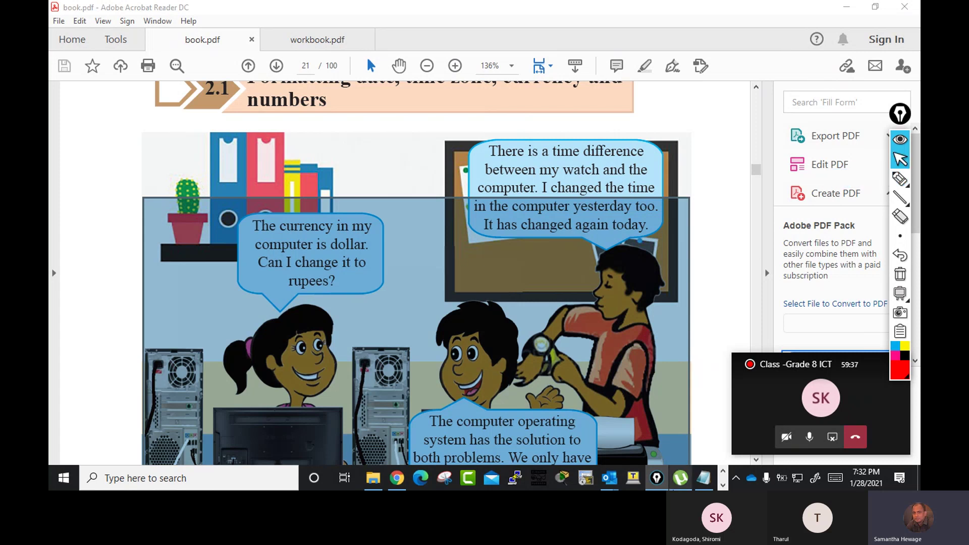
# Find Control Panel with the Windows search term "con", view all its items and close the window
pyautogui.click(64, 479)
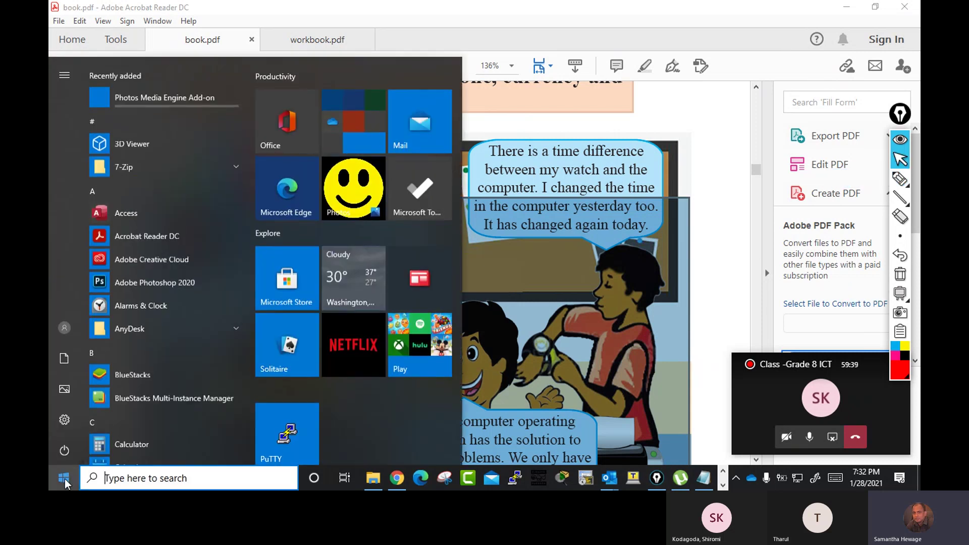
pyautogui.write('con')
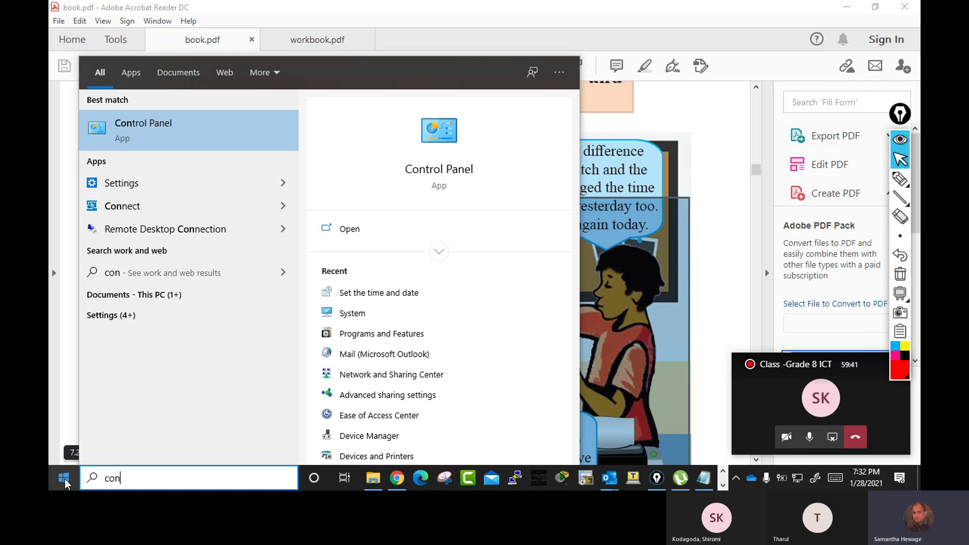
pyautogui.click(166, 131)
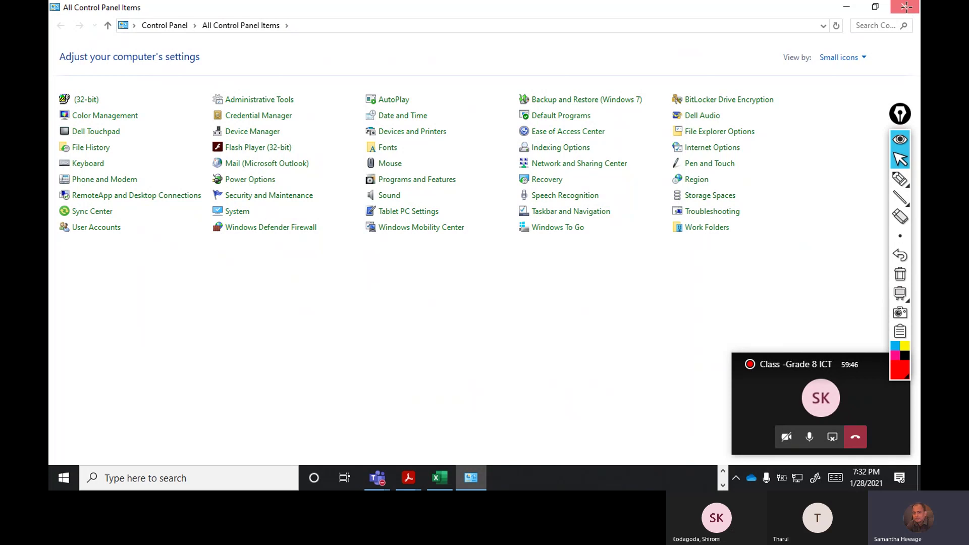
pyautogui.click(906, 6)
# Search Windows for "con" and try to annotate the Control Panel result with the pen, returning to the normal pointer
pyautogui.click(68, 486)
pyautogui.write('c')
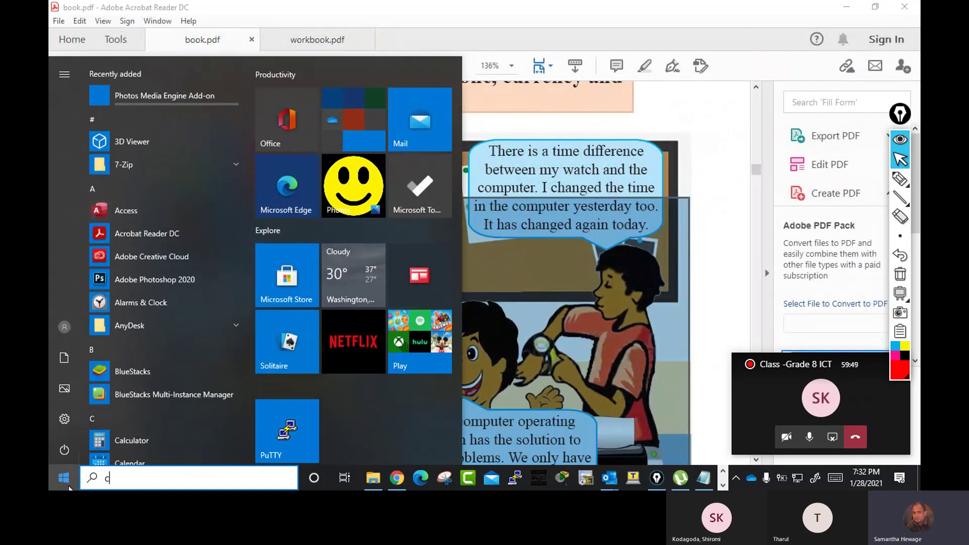
pyautogui.write('on')
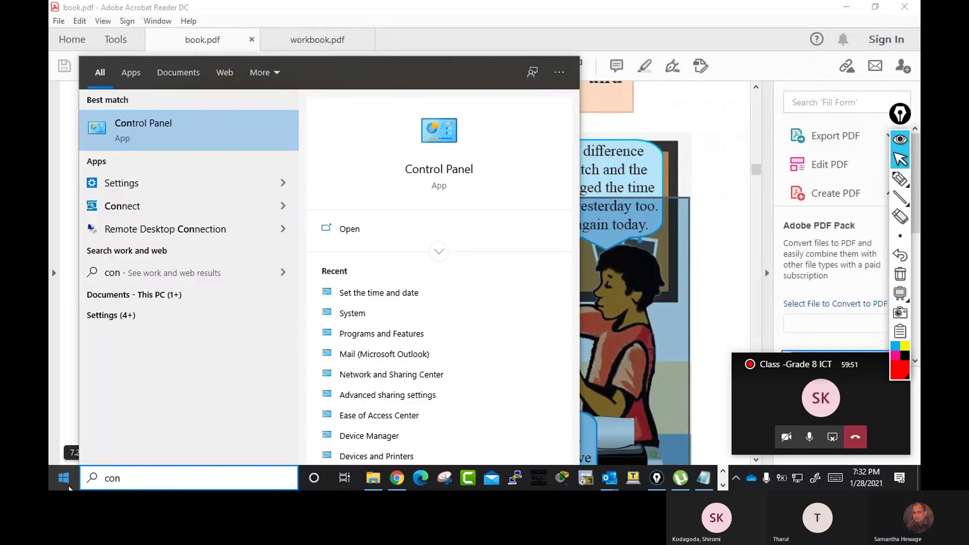
pyautogui.click(899, 179)
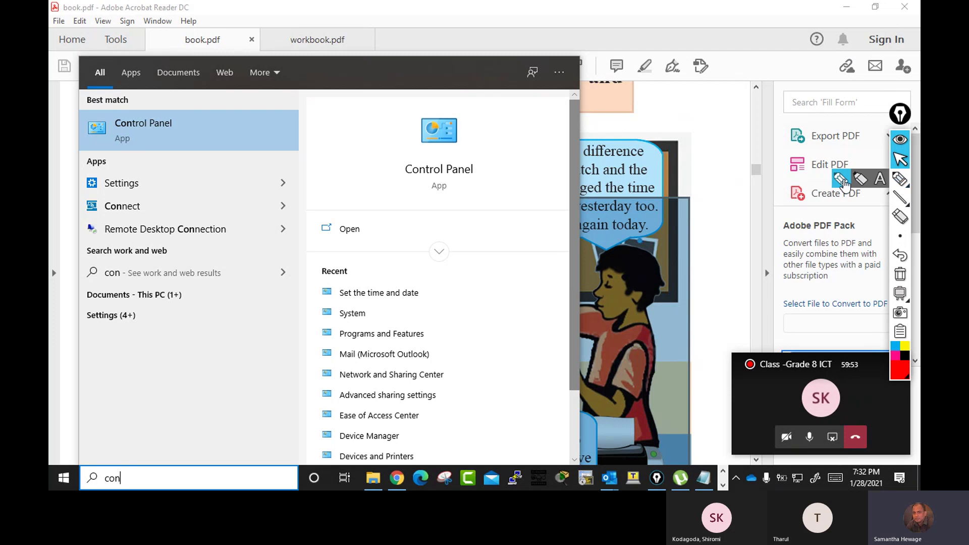
pyautogui.click(845, 182)
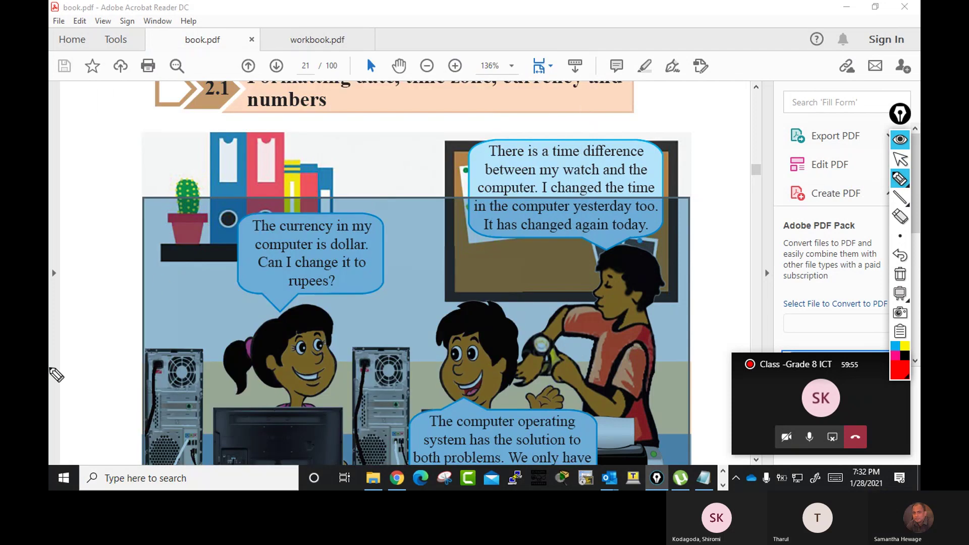
pyautogui.click(900, 159)
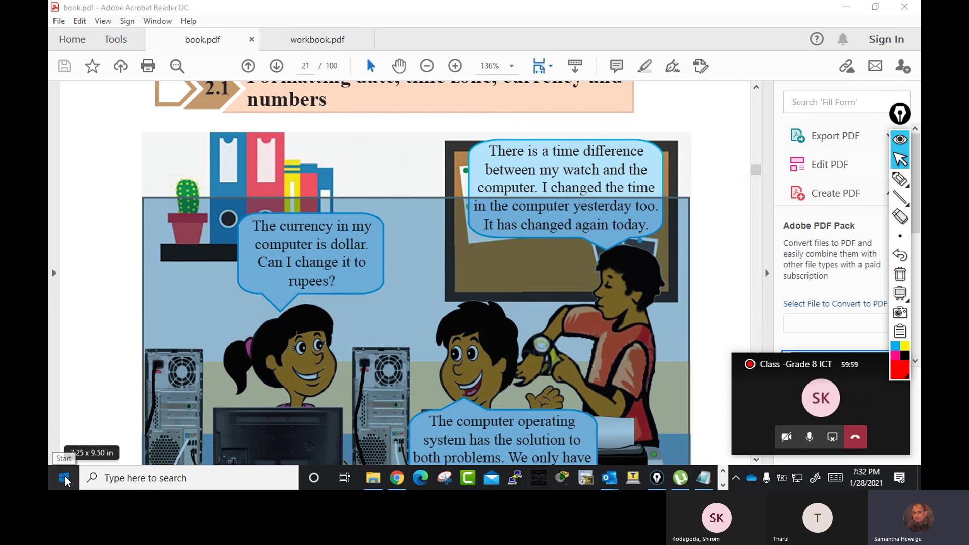
pyautogui.click(64, 478)
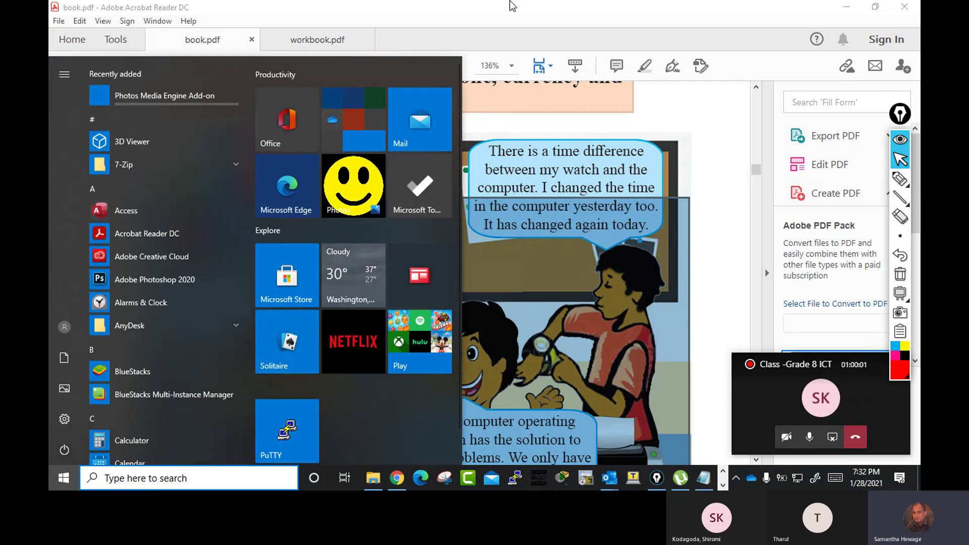
pyautogui.press('Escape')
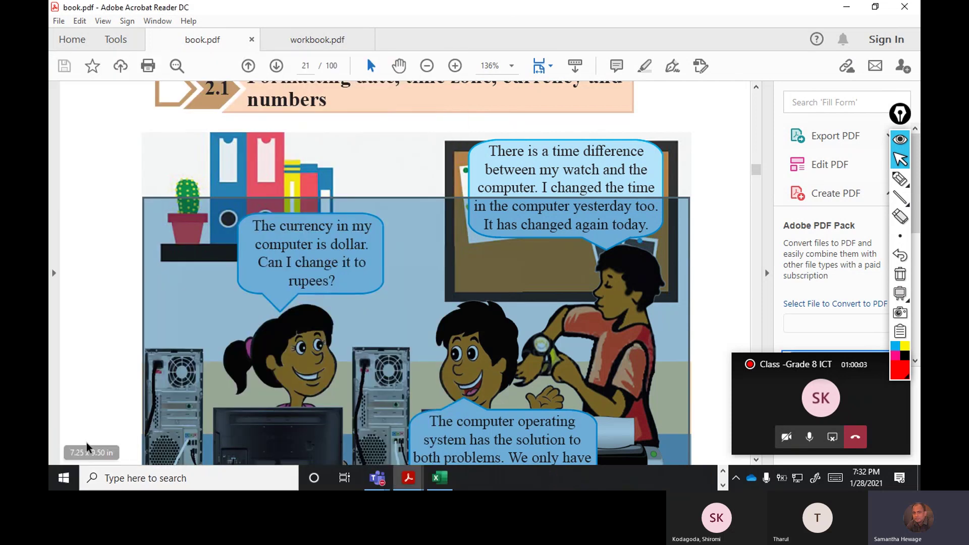
pyautogui.click(63, 478)
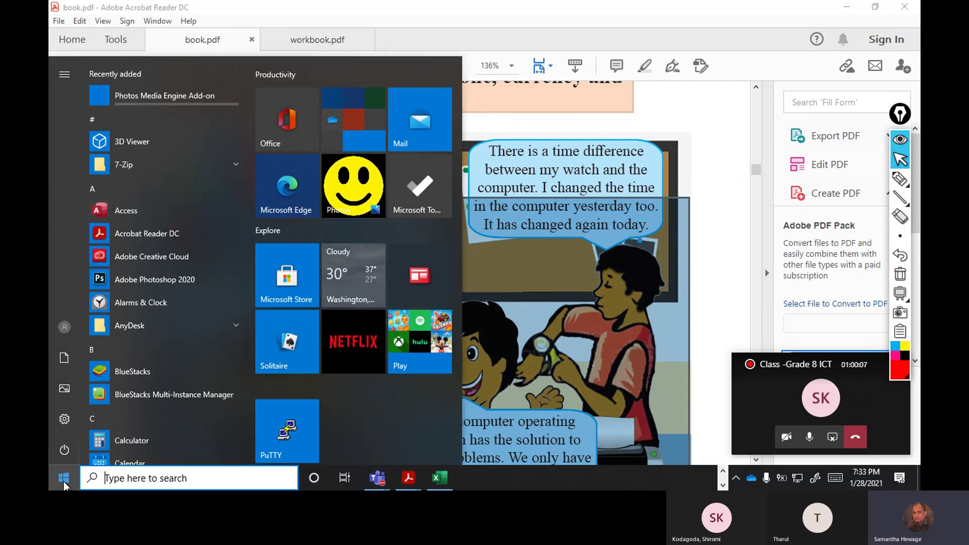
pyautogui.write('deay')
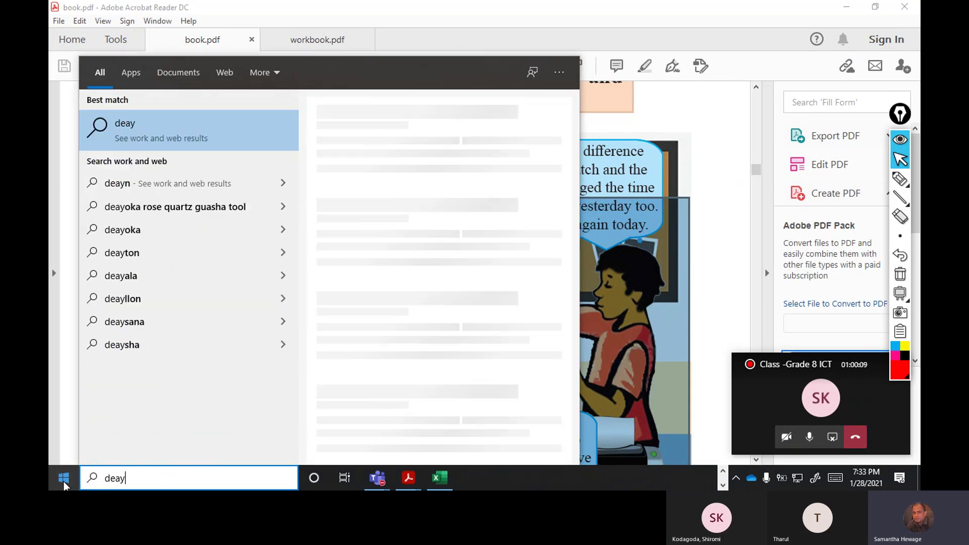
pyautogui.press('BackSpace')
pyautogui.press('BackSpace')
pyautogui.press('BackSpace')
pyautogui.press('BackSpace')
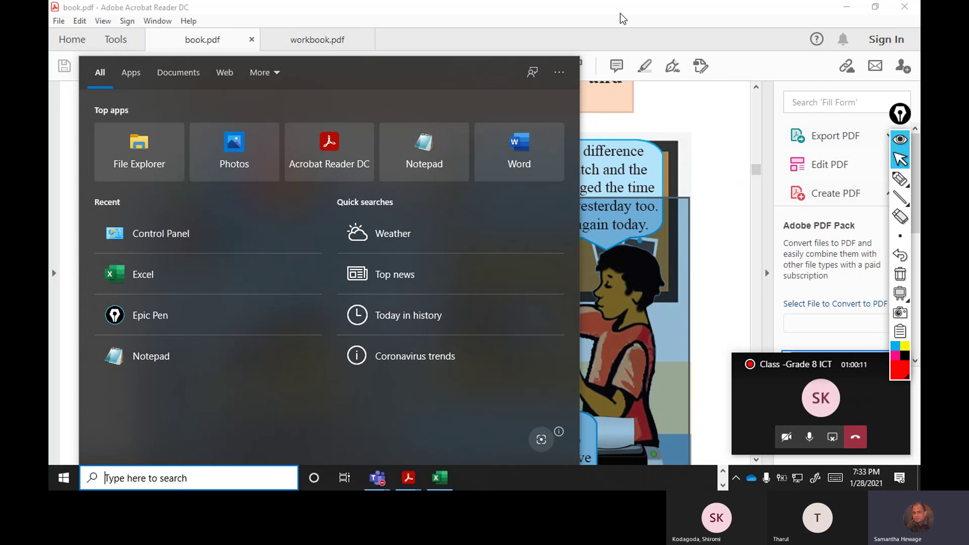
pyautogui.click(626, 12)
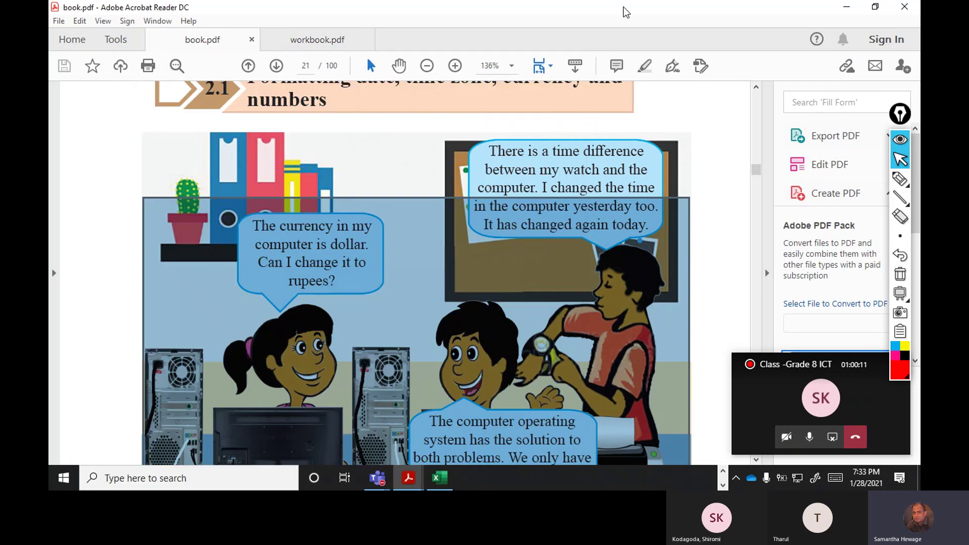
# Search Windows for "contro" and try to annotate the Control Panel result with the pen, returning to the normal pointer
pyautogui.click(64, 480)
pyautogui.write('contro')
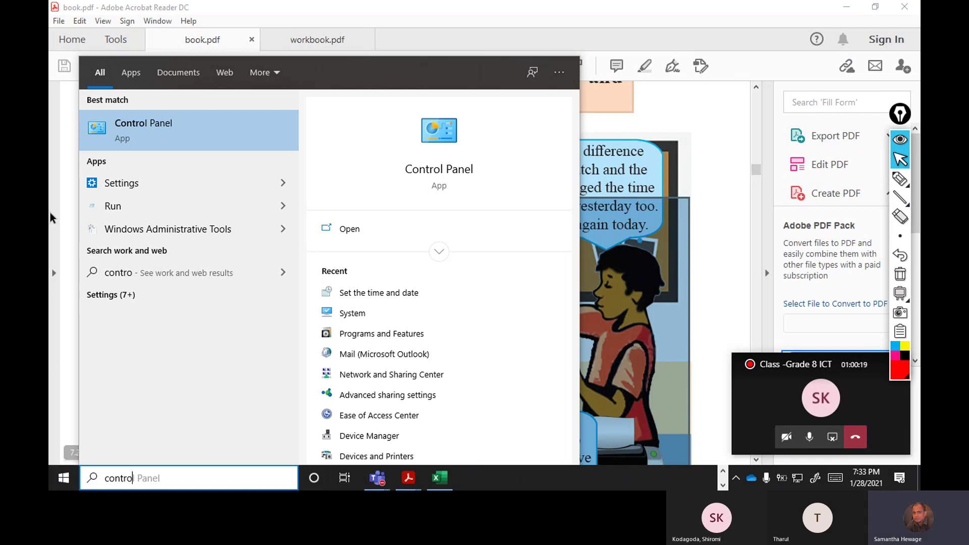
pyautogui.click(900, 179)
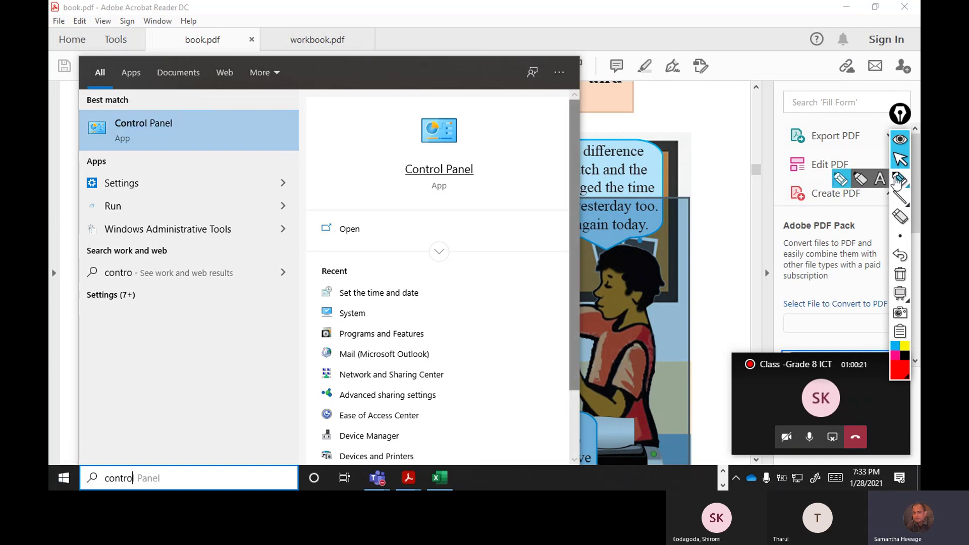
pyautogui.click(854, 185)
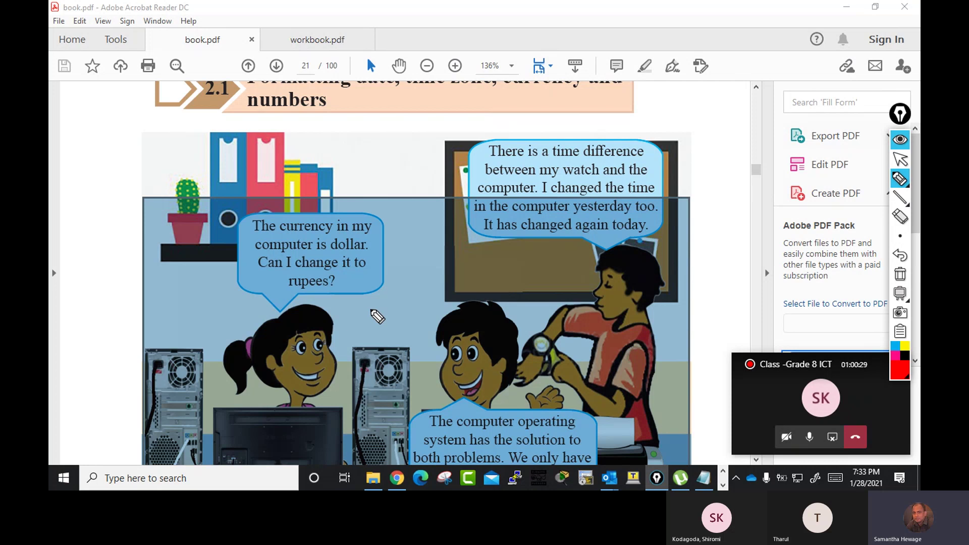
pyautogui.click(900, 159)
# Find Control Panel with the Windows search term "co" and open it
pyautogui.click(64, 477)
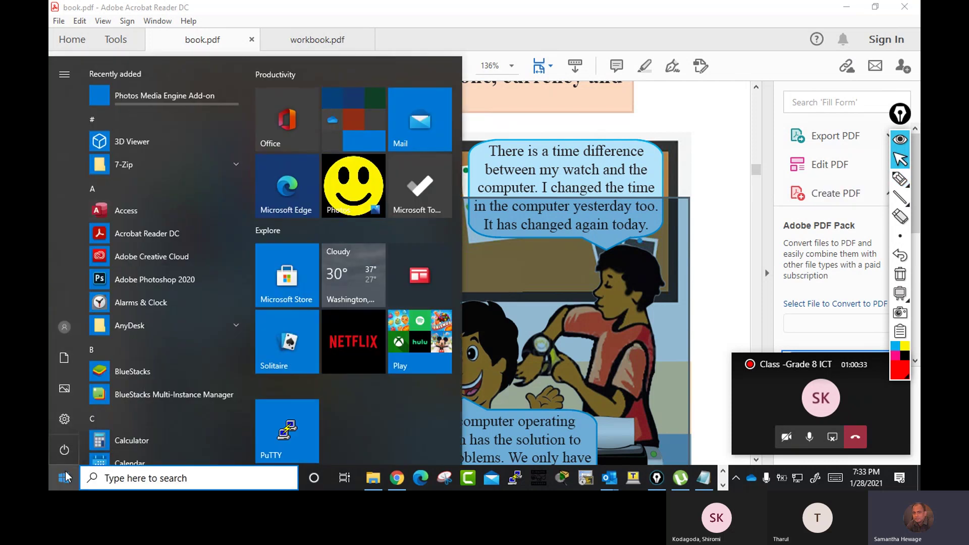
pyautogui.write('co')
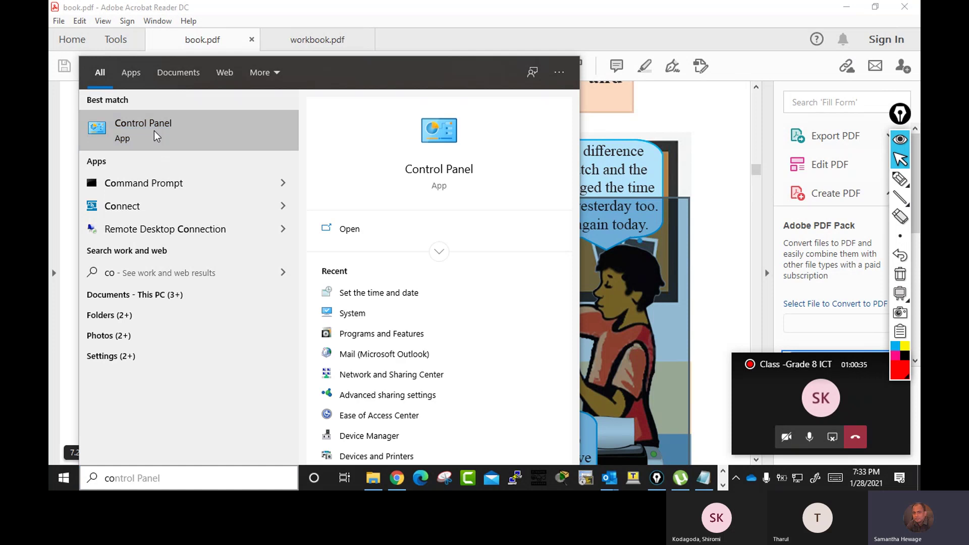
pyautogui.click(156, 135)
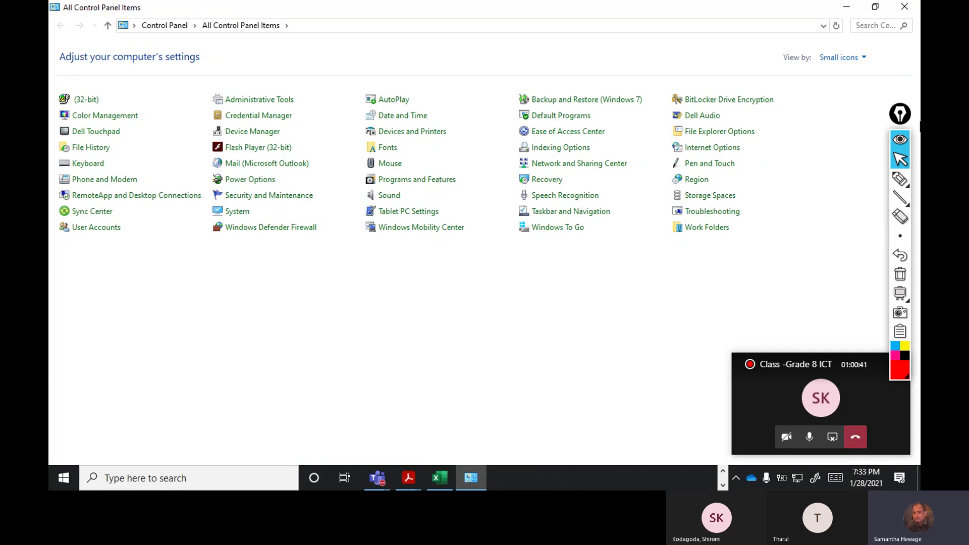
# Circle the View by option in red with a handwritten note below it, and clear the annotations to return to the pointer
pyautogui.moveTo(897, 182)
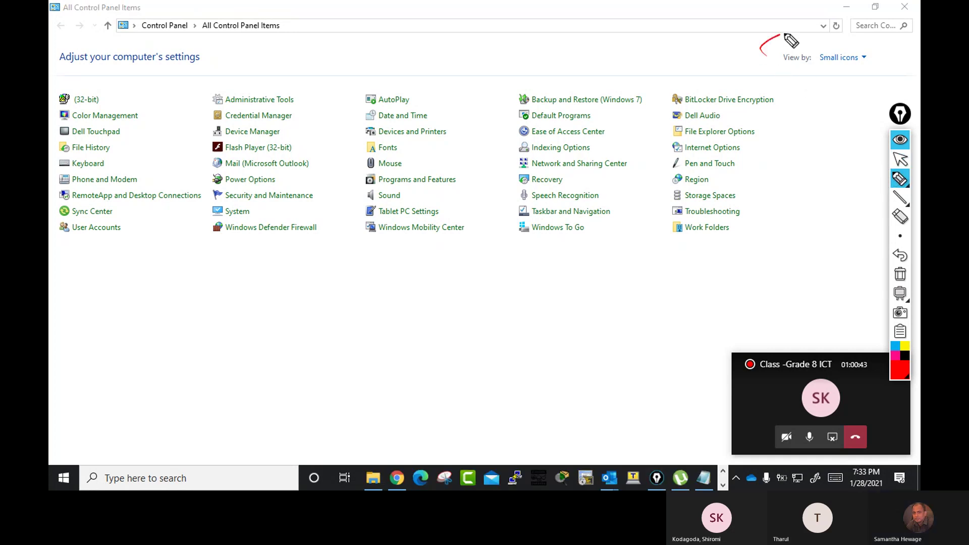
pyautogui.moveTo(762, 48)
pyautogui.mouseDown()
pyautogui.moveTo(848, 99)
pyautogui.moveTo(780, 53)
pyautogui.moveTo(887, 67)
pyautogui.mouseUp()
pyautogui.moveTo(800, 104)
pyautogui.mouseDown()
pyautogui.moveTo(805, 135)
pyautogui.moveTo(869, 135)
pyautogui.moveTo(881, 117)
pyautogui.mouseUp()
pyautogui.moveTo(743, 45); pyautogui.dragTo(888, 31)
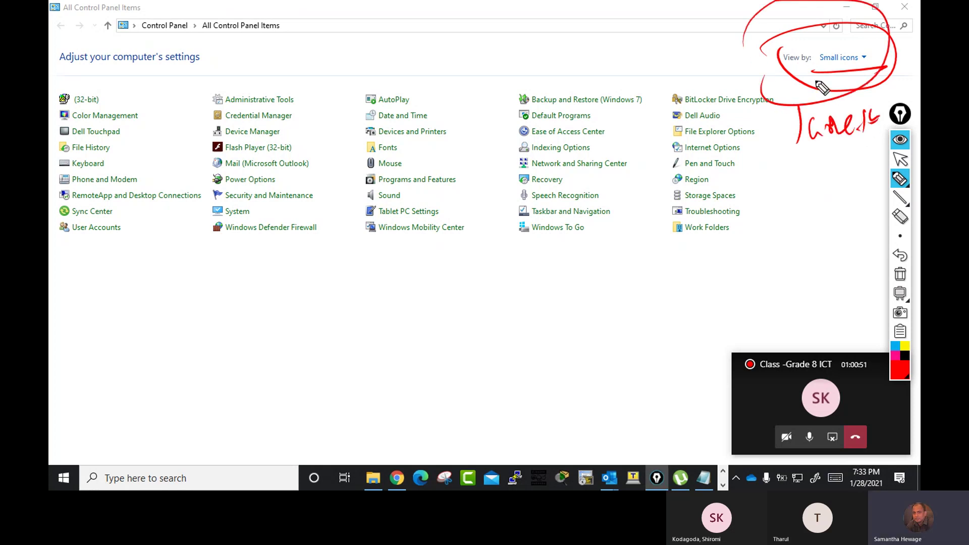
pyautogui.click(899, 274)
pyautogui.click(900, 159)
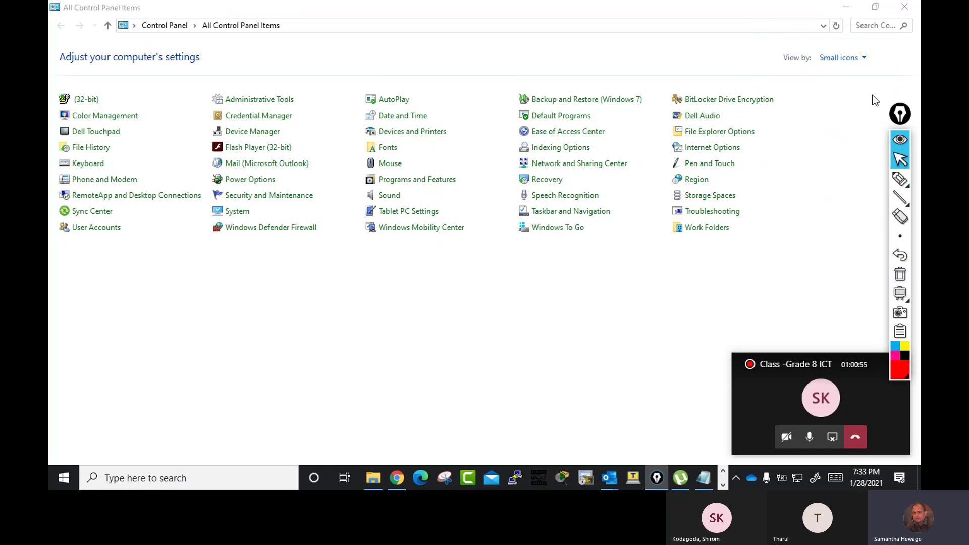
# Demonstrate the Large icons and Small icons views of Control Panel, leaving the items shown as Large icons
pyautogui.click(864, 59)
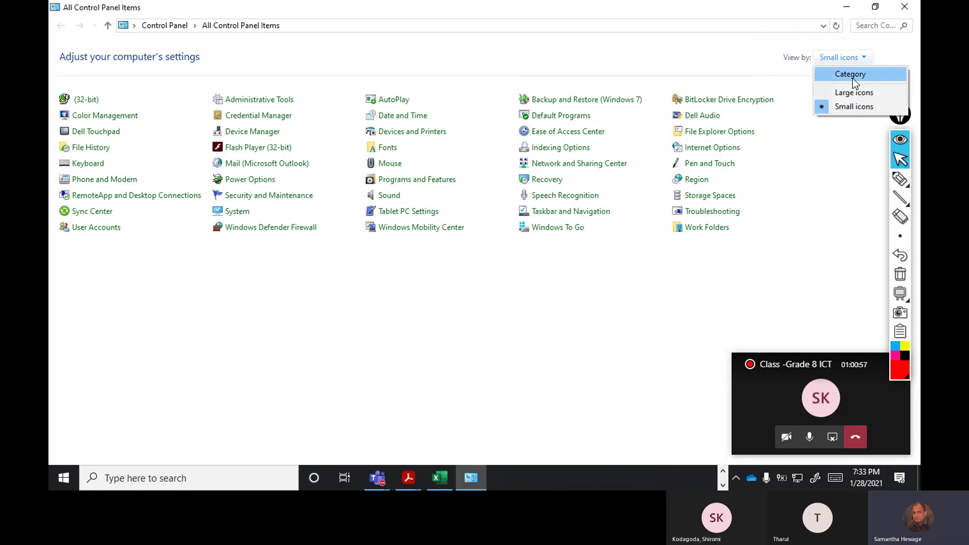
pyautogui.click(846, 92)
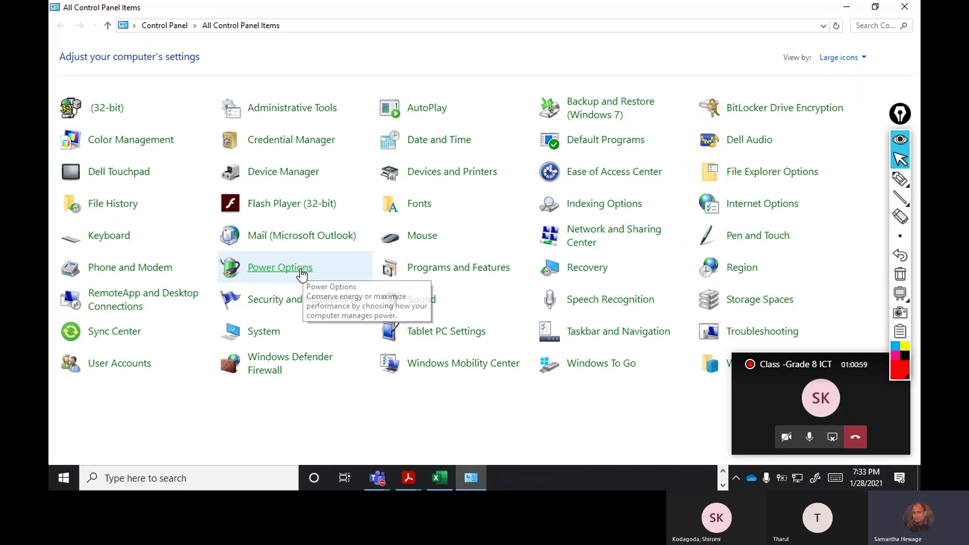
pyautogui.click(858, 58)
pyautogui.click(847, 107)
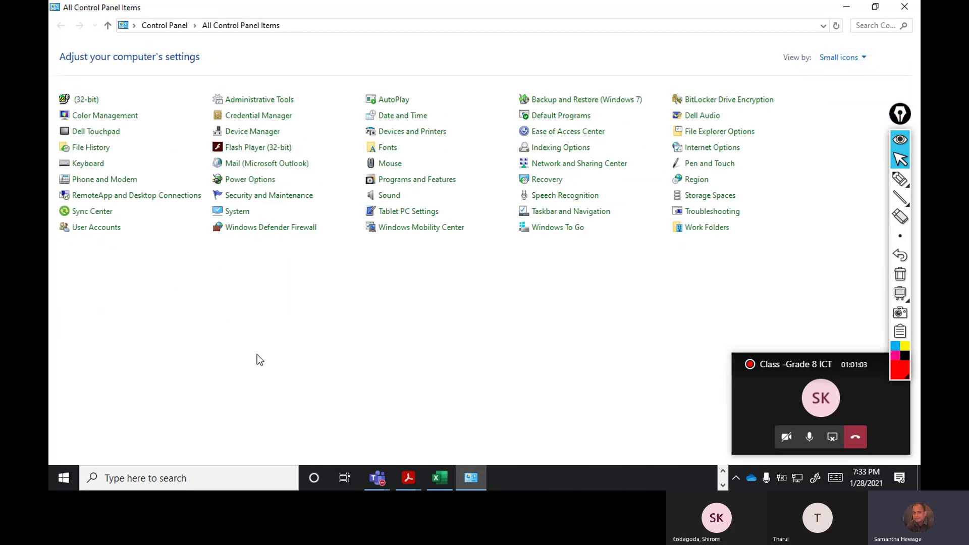
pyautogui.moveTo(900, 198)
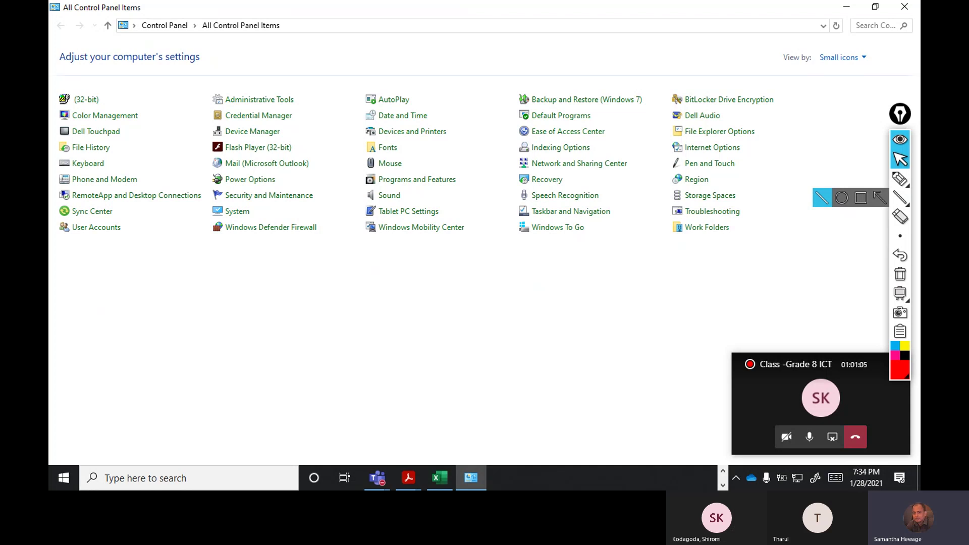
pyautogui.click(850, 58)
pyautogui.click(854, 93)
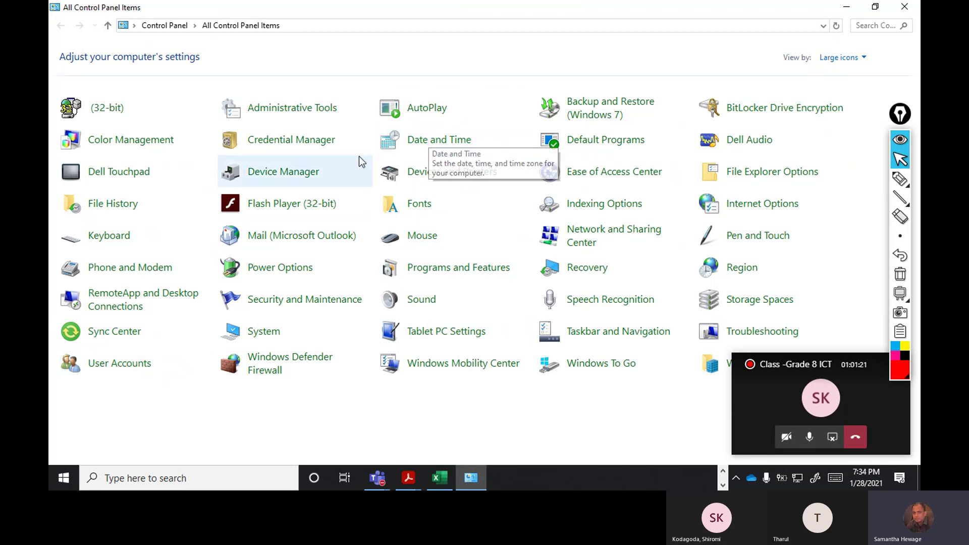
# Open Date and Time, mark its time zone with red circles and a handwritten "New delh" note, and clear the annotations
pyautogui.click(439, 144)
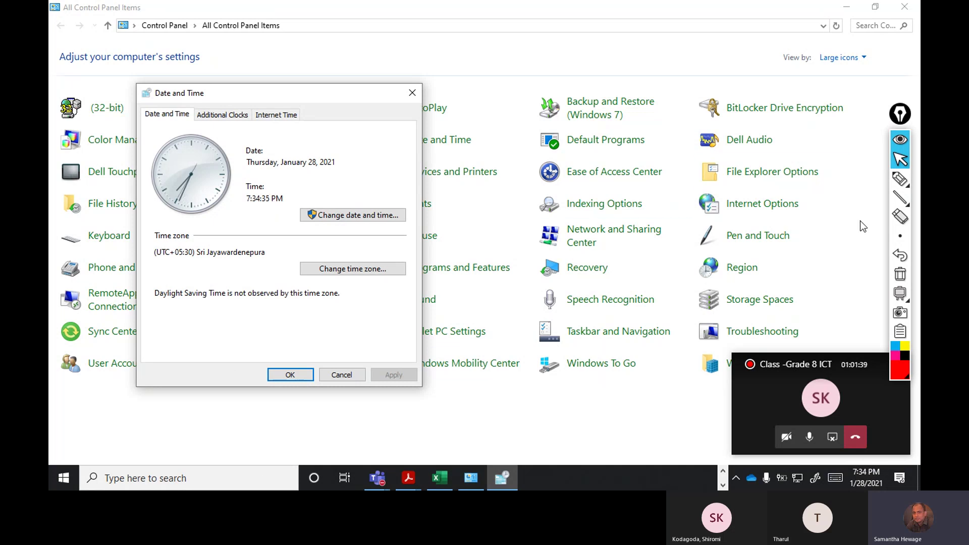
pyautogui.click(899, 180)
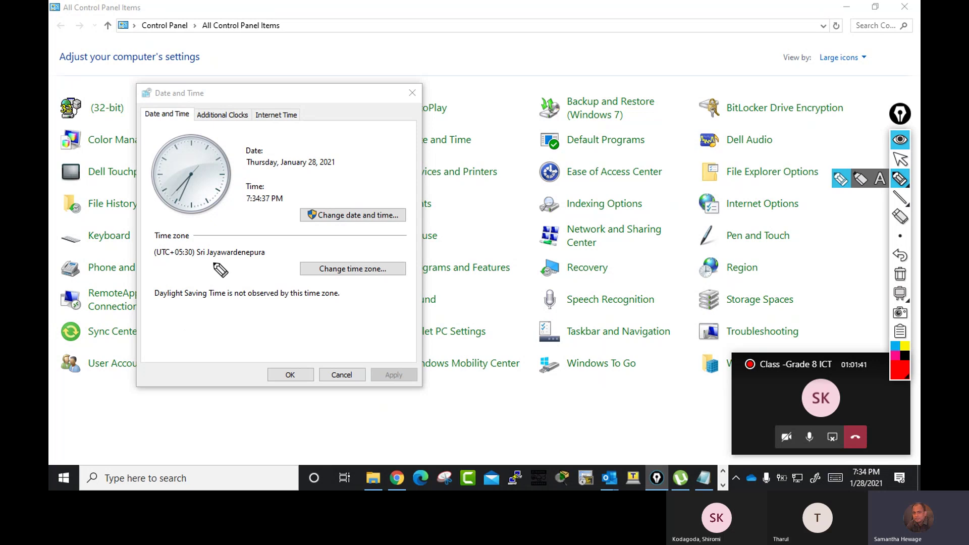
pyautogui.moveTo(137, 242)
pyautogui.mouseDown()
pyautogui.moveTo(199, 216)
pyautogui.moveTo(139, 271)
pyautogui.moveTo(122, 251)
pyautogui.mouseUp()
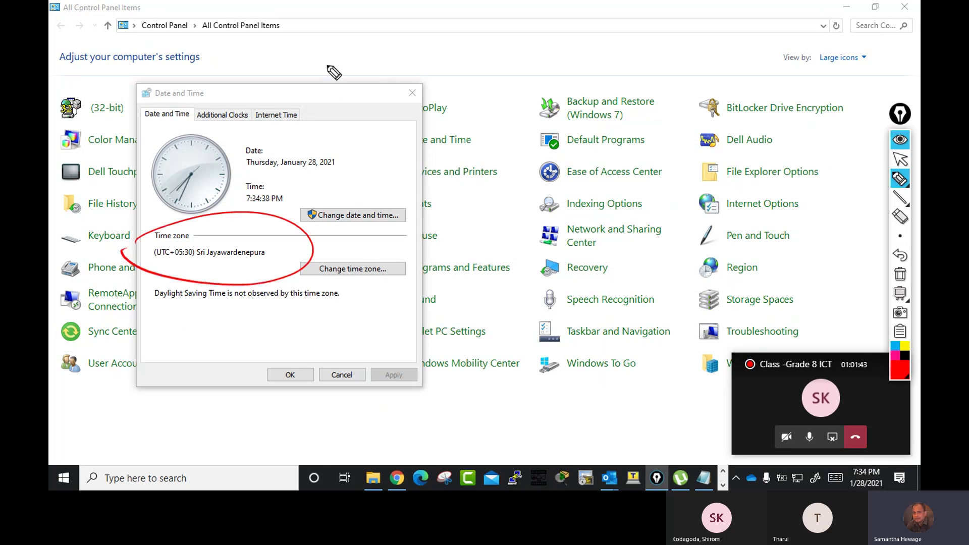
pyautogui.moveTo(324, 65); pyautogui.dragTo(343, 71)
pyautogui.moveTo(386, 148)
pyautogui.mouseDown()
pyautogui.moveTo(387, 187)
pyautogui.moveTo(402, 146)
pyautogui.moveTo(451, 166)
pyautogui.moveTo(469, 137)
pyautogui.moveTo(502, 152)
pyautogui.mouseUp()
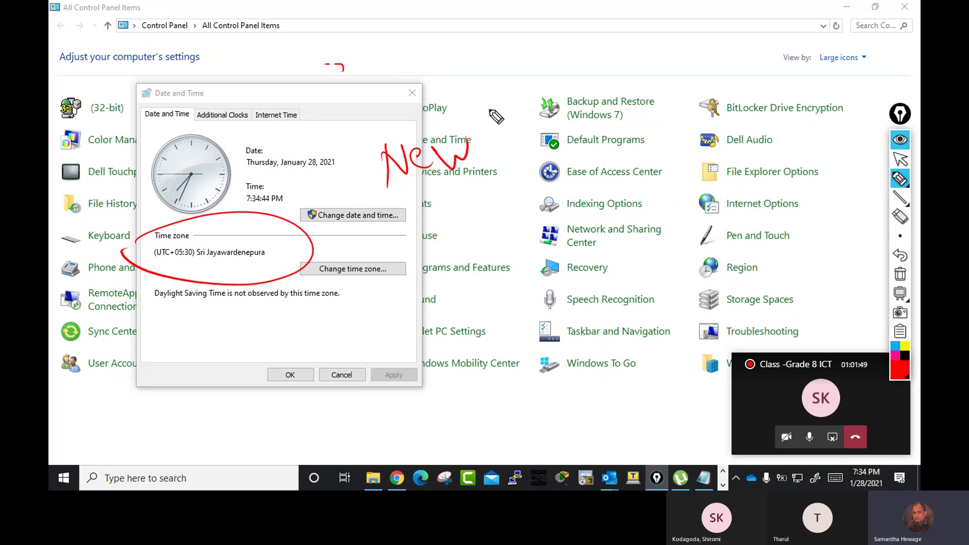
pyautogui.moveTo(497, 105)
pyautogui.mouseDown()
pyautogui.moveTo(506, 154)
pyautogui.moveTo(535, 144)
pyautogui.moveTo(404, 205)
pyautogui.mouseUp()
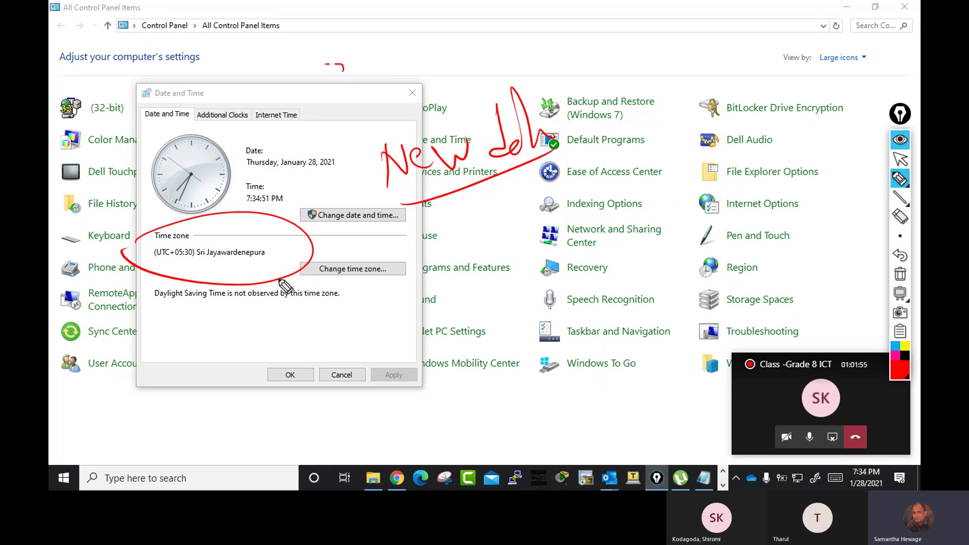
pyautogui.moveTo(149, 263)
pyautogui.mouseDown()
pyautogui.moveTo(207, 275)
pyautogui.moveTo(273, 239)
pyautogui.moveTo(106, 250)
pyautogui.mouseUp()
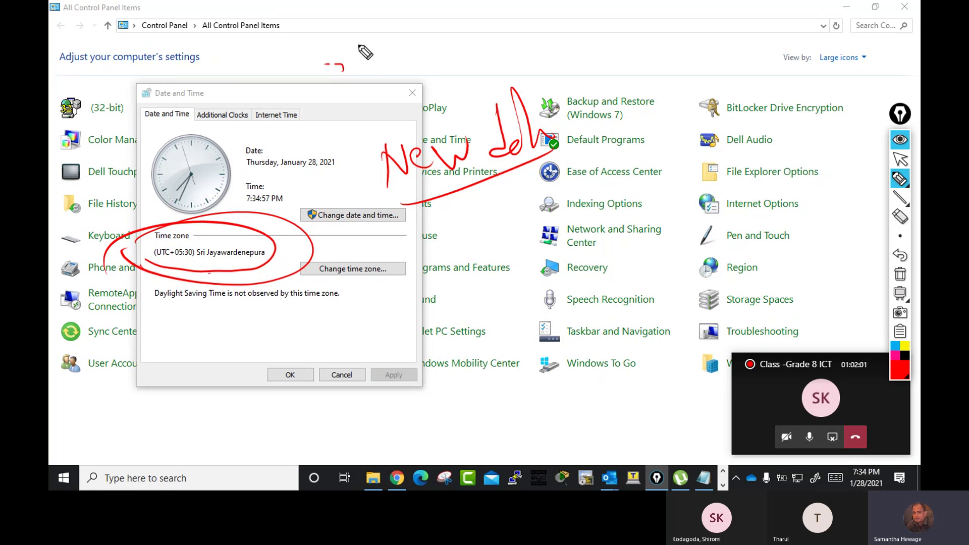
pyautogui.click(900, 274)
pyautogui.click(900, 160)
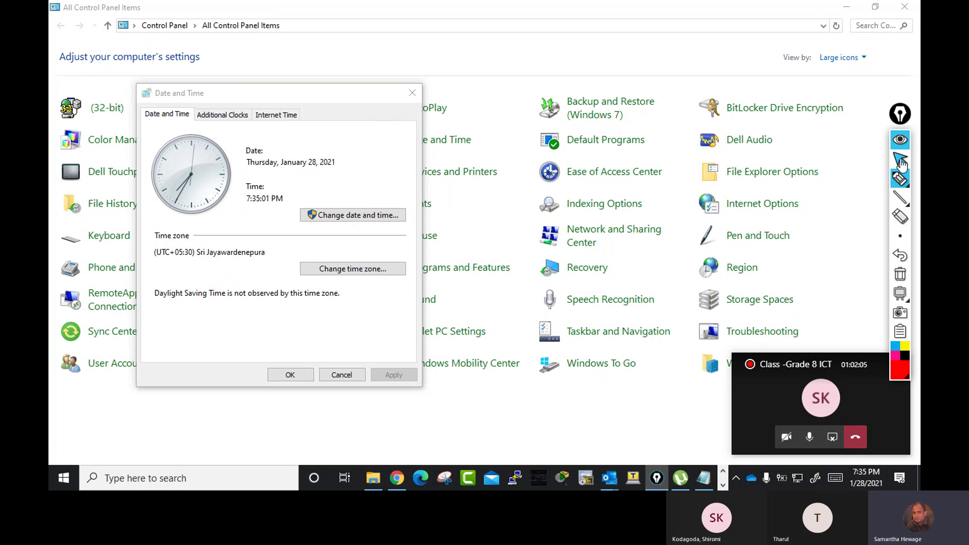
# View the list of available time zones in Time Zone Settings, keep Sri Jayawardenepura selected and cancel the dialog
pyautogui.click(336, 271)
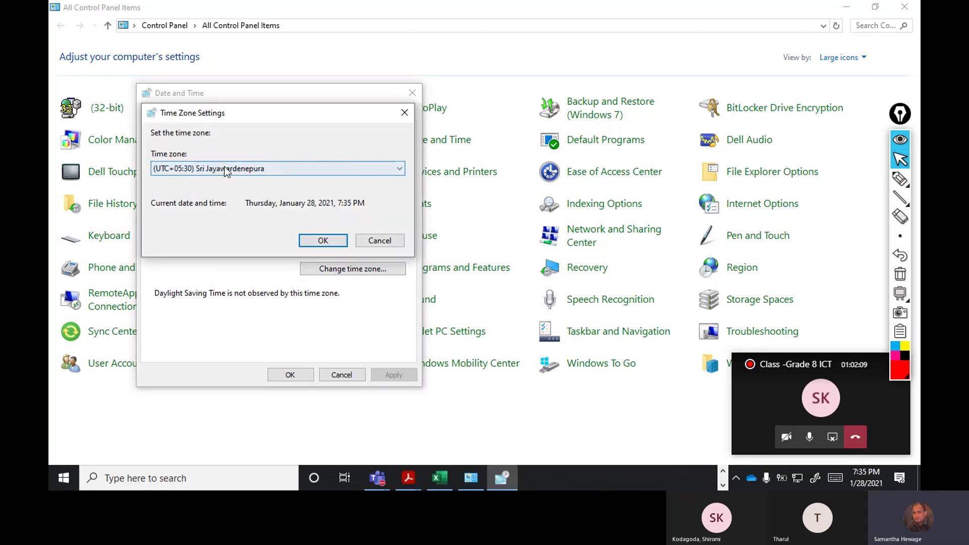
pyautogui.click(253, 168)
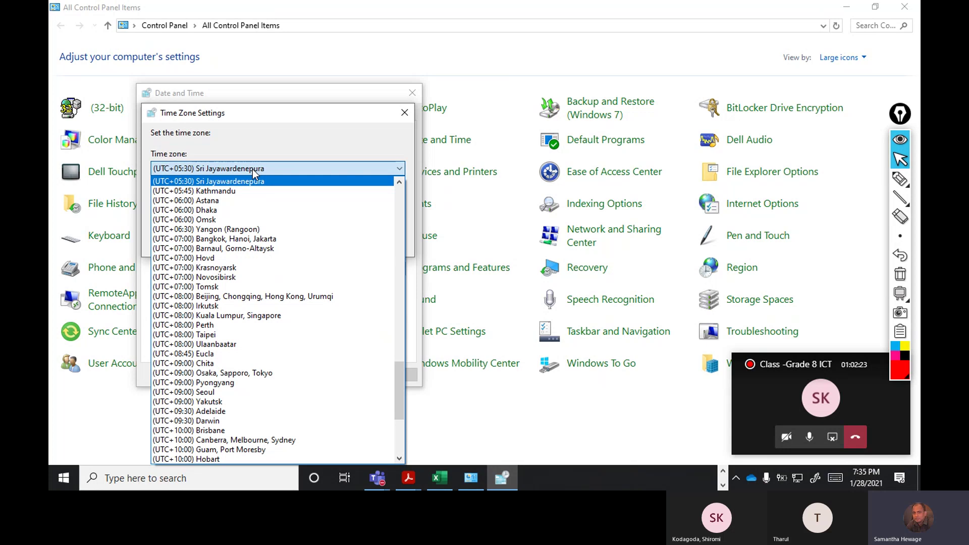
pyautogui.click(258, 182)
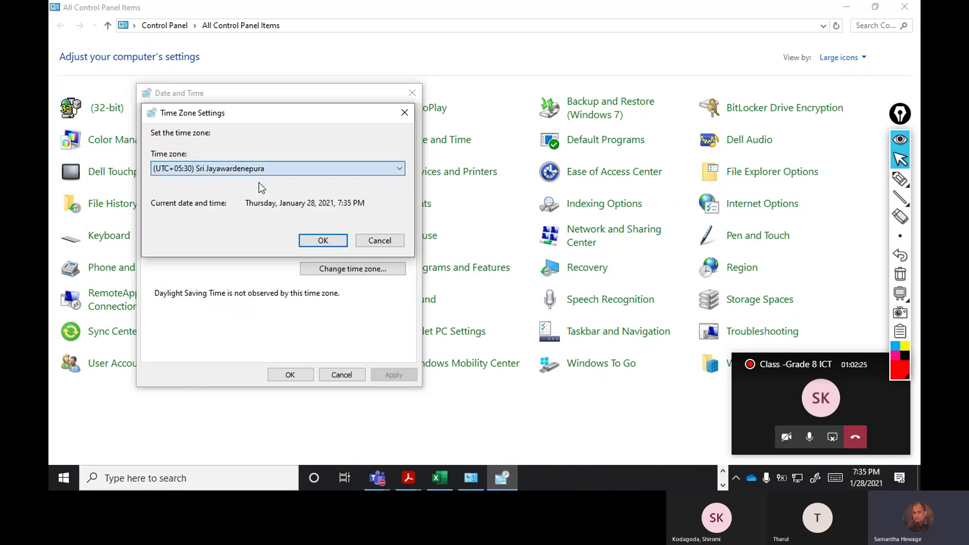
pyautogui.click(383, 243)
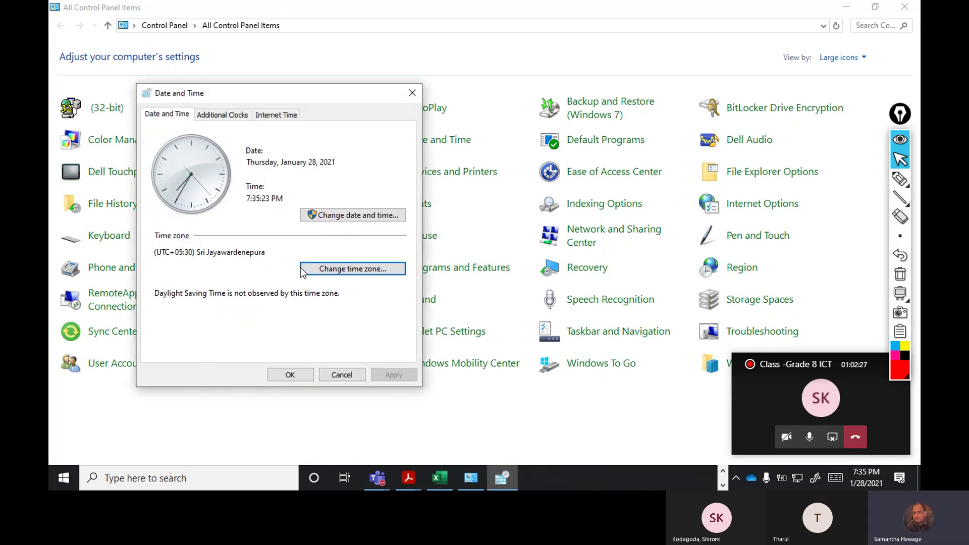
# View the calendar and clock in the Date and Time Settings dialog twice, closing it without changes
pyautogui.click(337, 218)
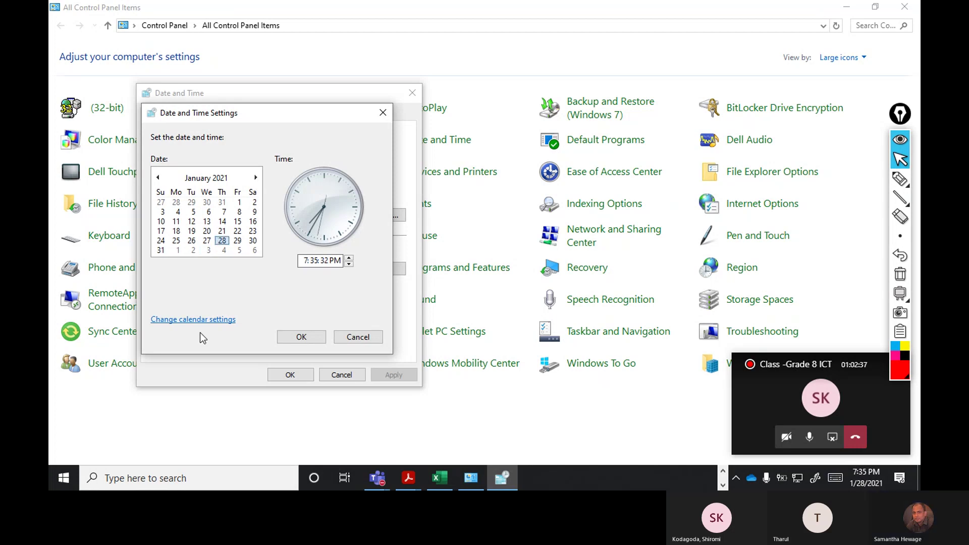
pyautogui.click(381, 114)
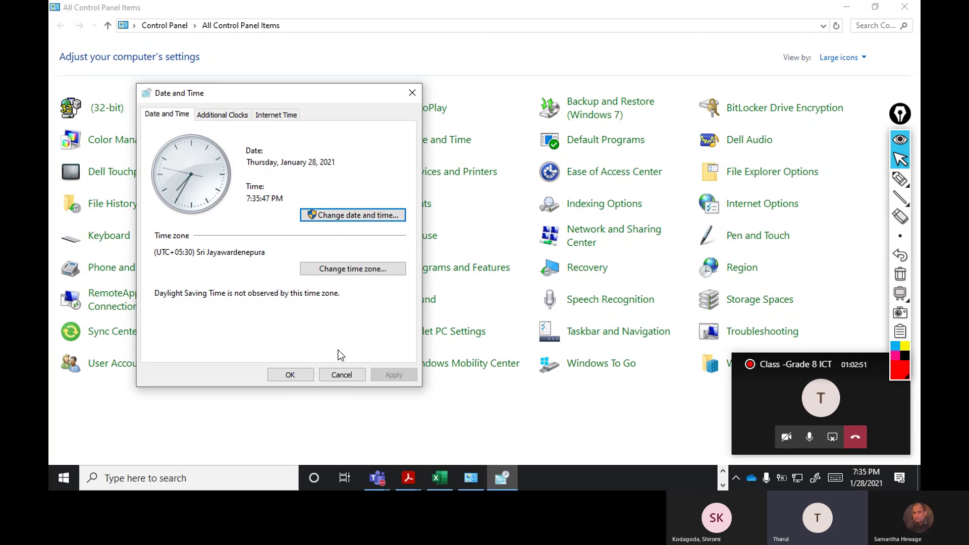
pyautogui.click(340, 218)
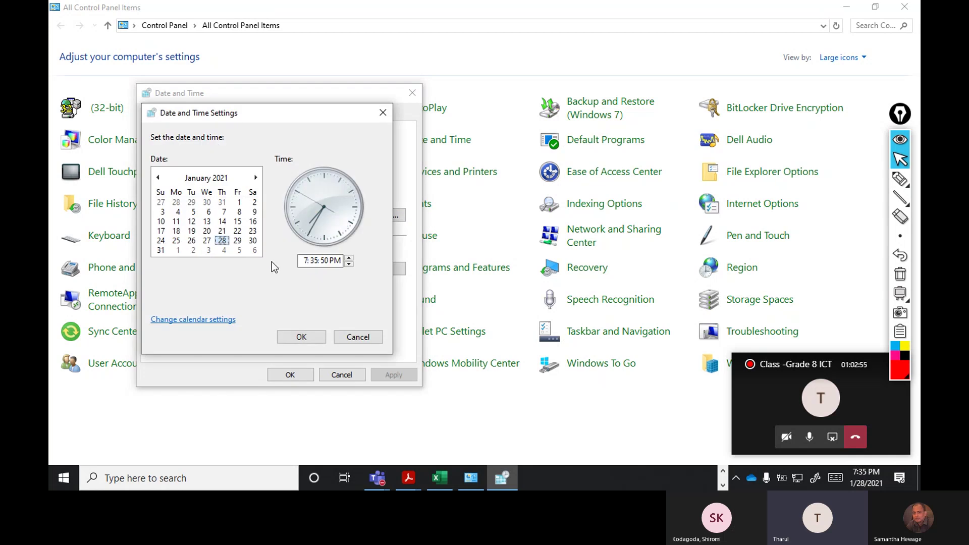
pyautogui.click(358, 338)
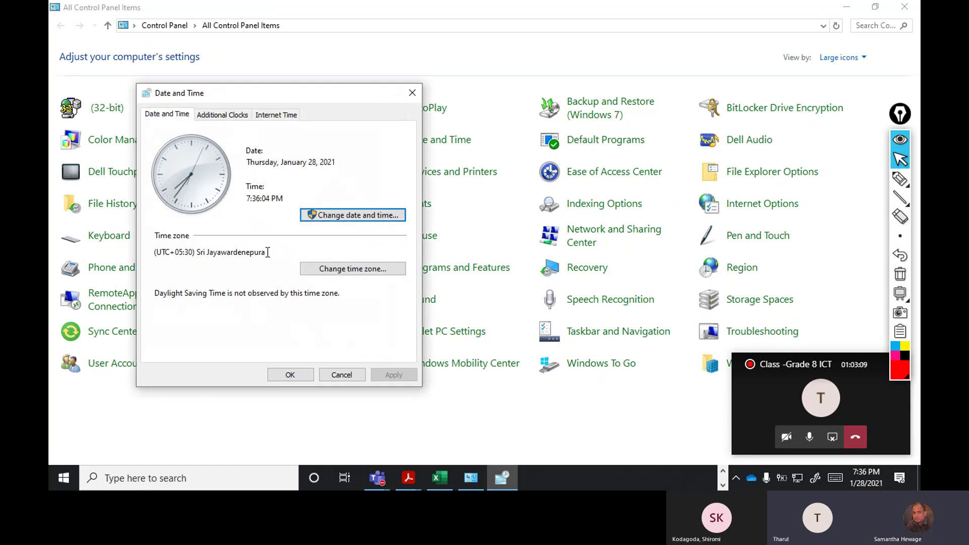
# View the Additional Clocks and Internet Time settings, and close Date and Time and Control Panel to return to the textbook PDF
pyautogui.click(228, 117)
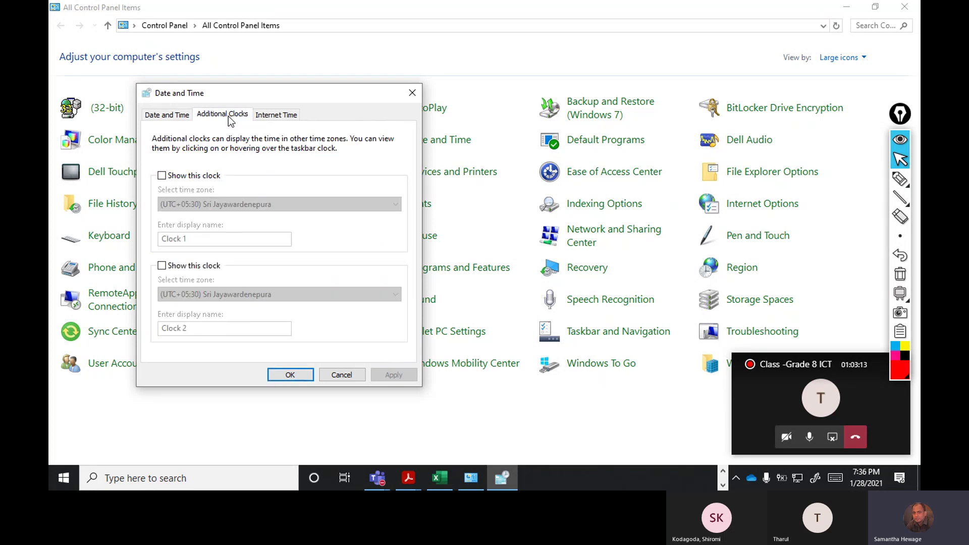
pyautogui.click(279, 117)
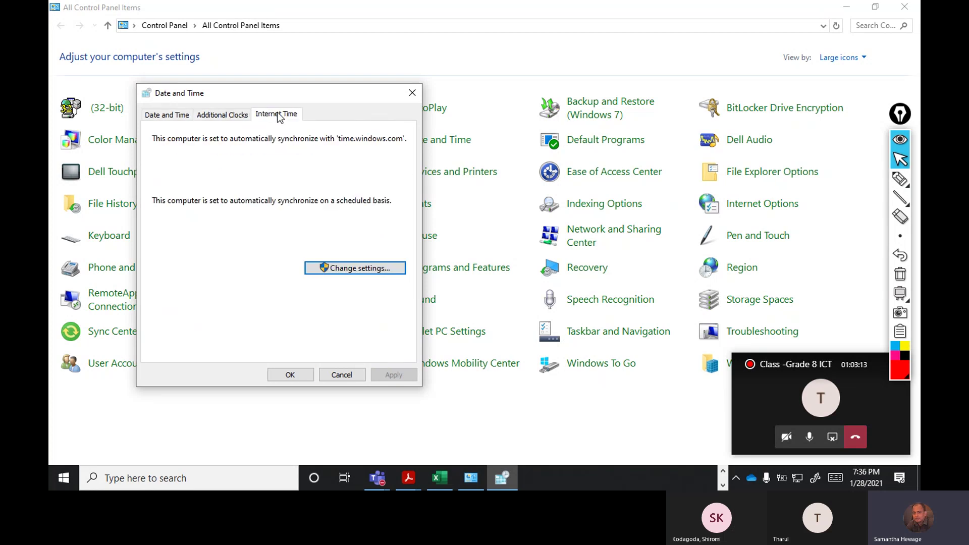
pyautogui.click(339, 373)
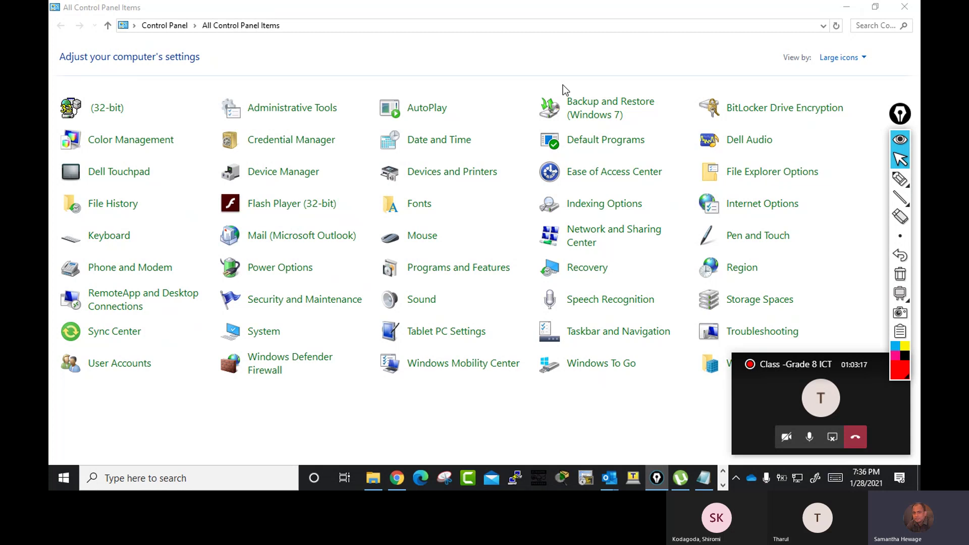
pyautogui.click(905, 7)
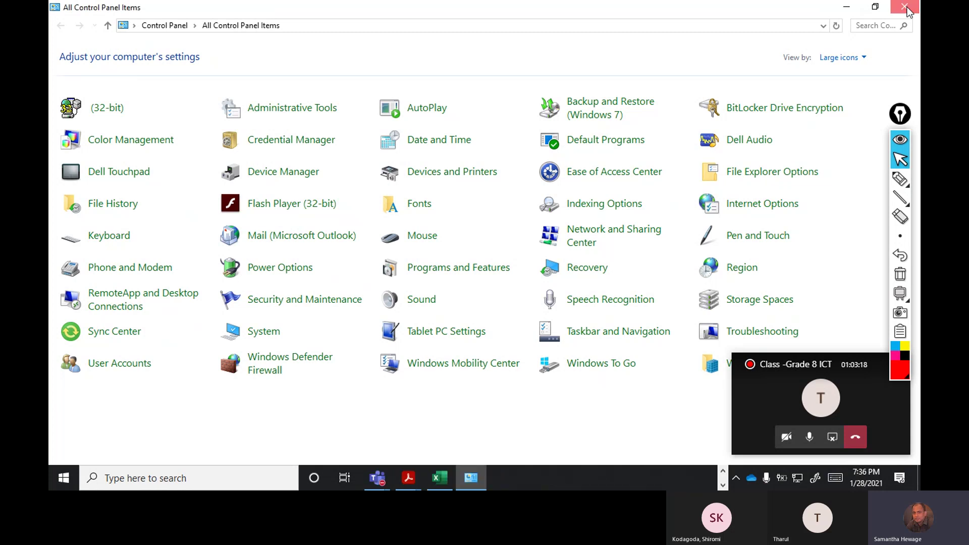
pyautogui.scroll(-3, 458, 294)
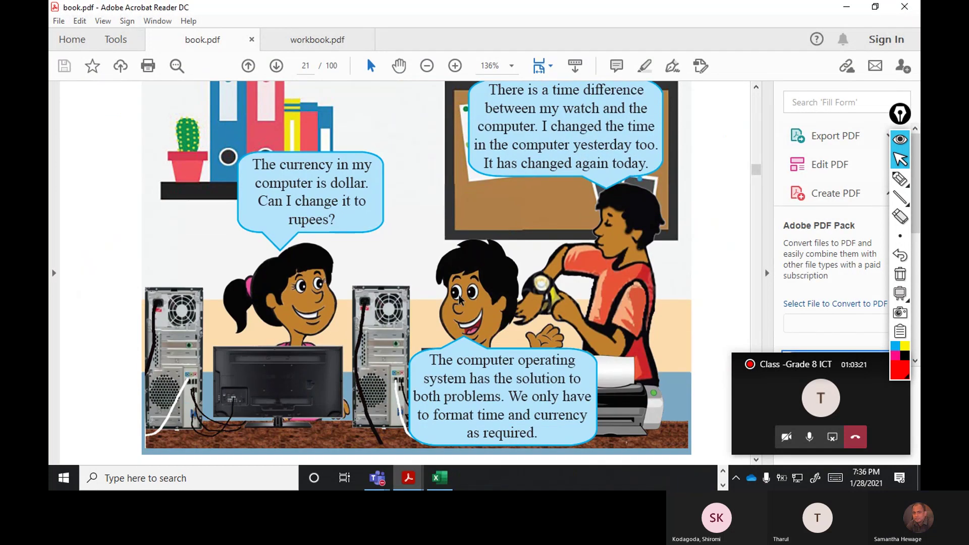